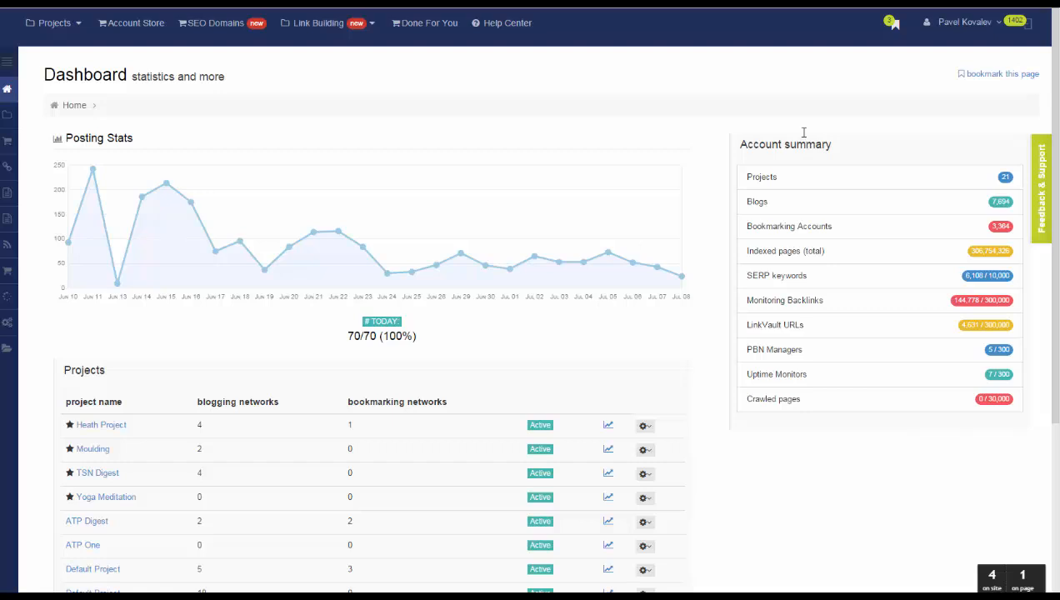
Open the one.atpdigest.com blog from the blog list of the ATP Digest project's pbn network.
{"action": "left_click", "coordinate": [79, 27]}
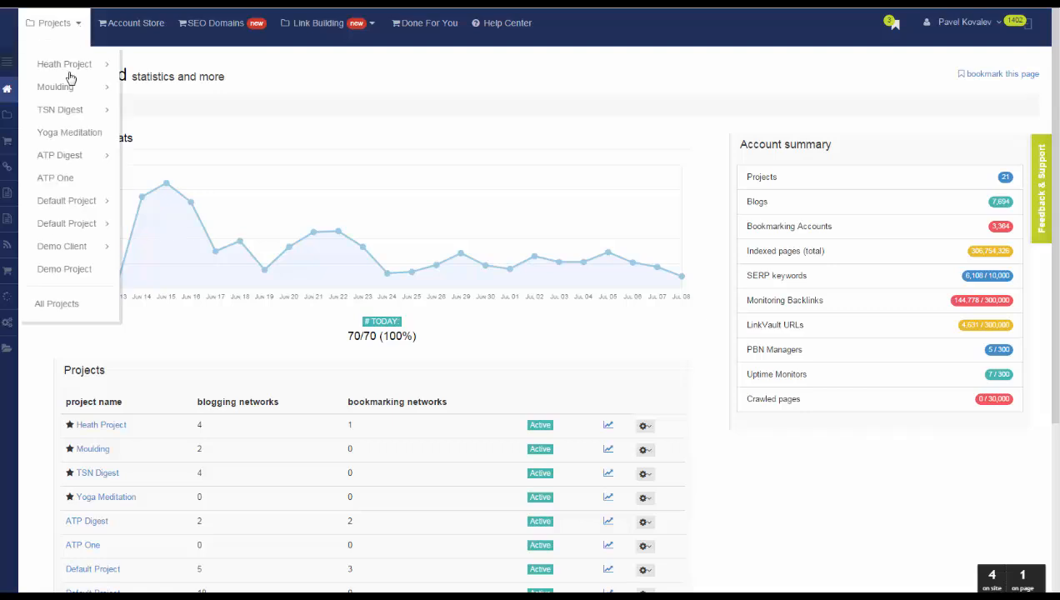
{"action": "mouse_move", "coordinate": [80, 155]}
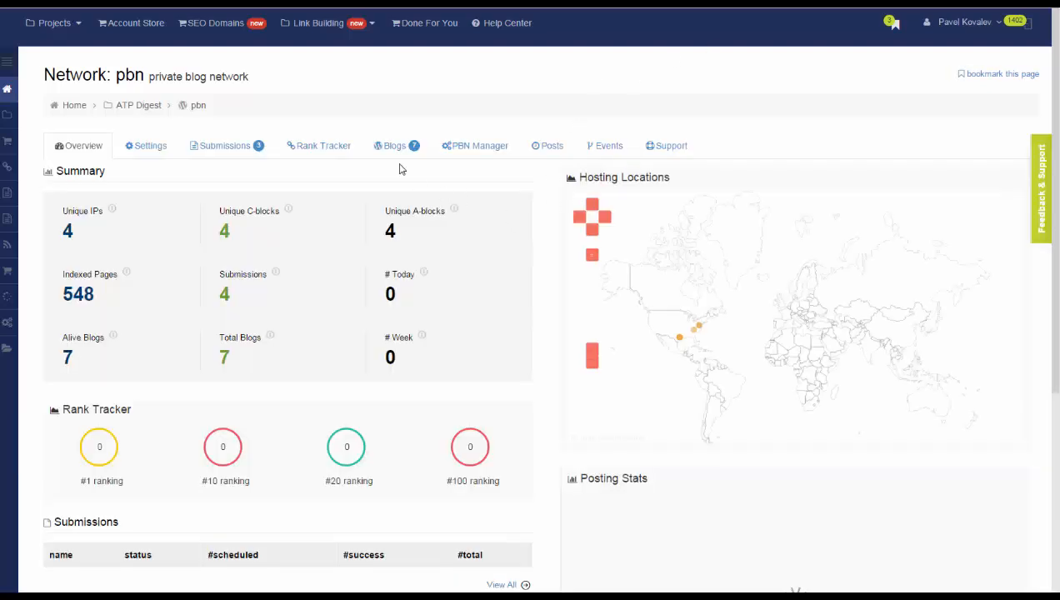
{"action": "left_click", "coordinate": [396, 148]}
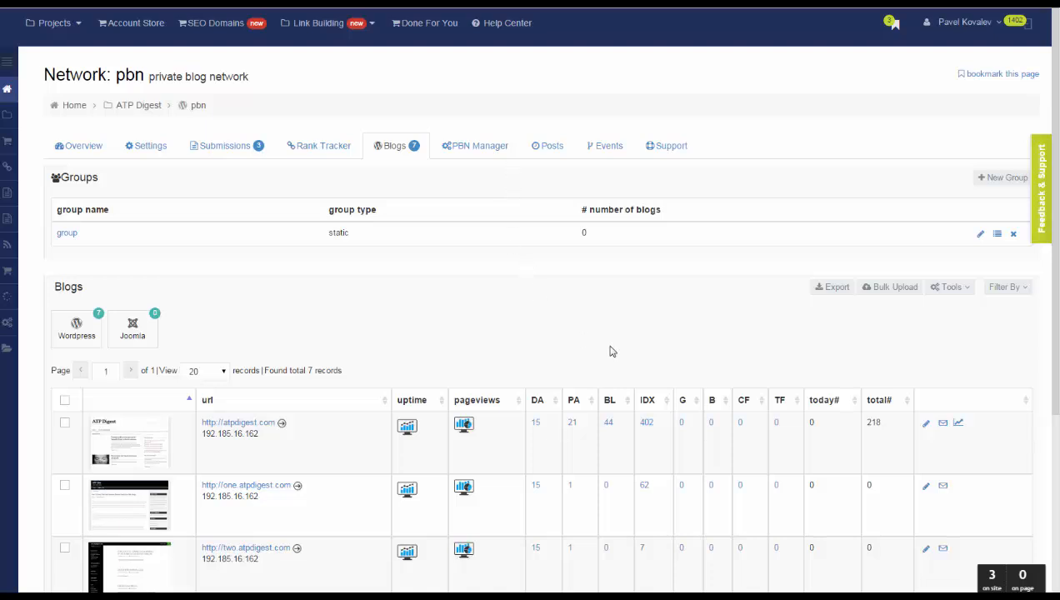
{"action": "scroll", "coordinate": [629, 331], "scroll_direction": "down", "scroll_amount": 3}
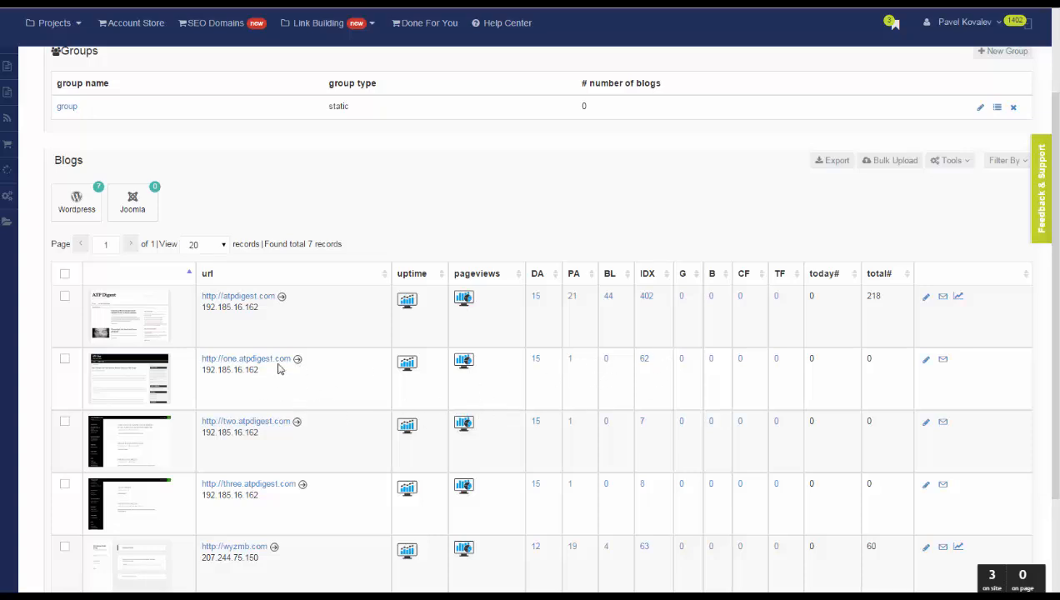
{"action": "left_click", "coordinate": [473, 432]}
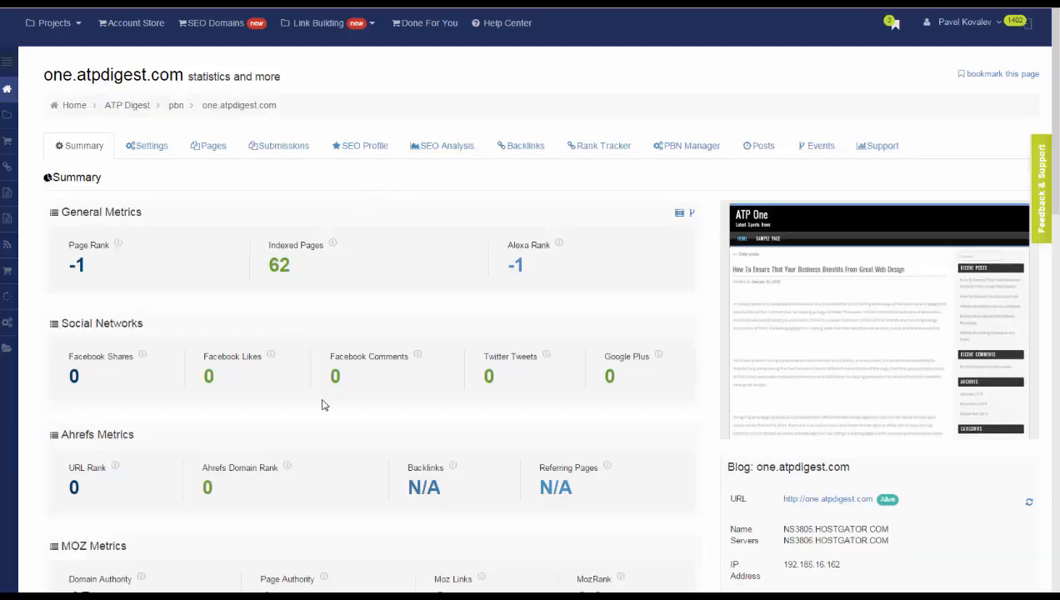
Crawl the one.atpdigest.com site to collect its inner pages and review the list of crawled pages.
{"action": "left_click", "coordinate": [210, 153]}
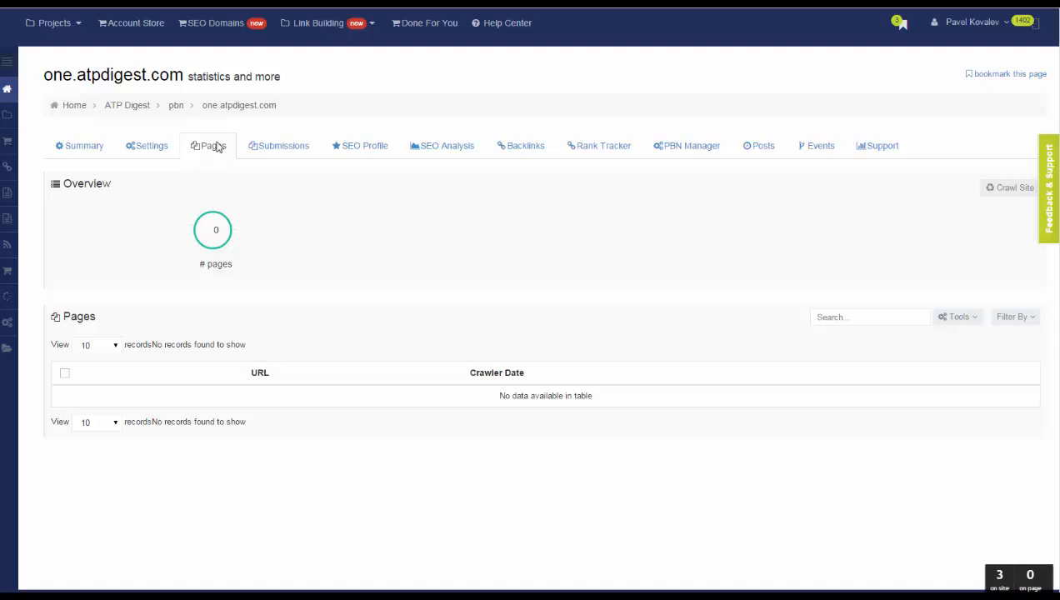
{"action": "left_click", "coordinate": [1017, 190]}
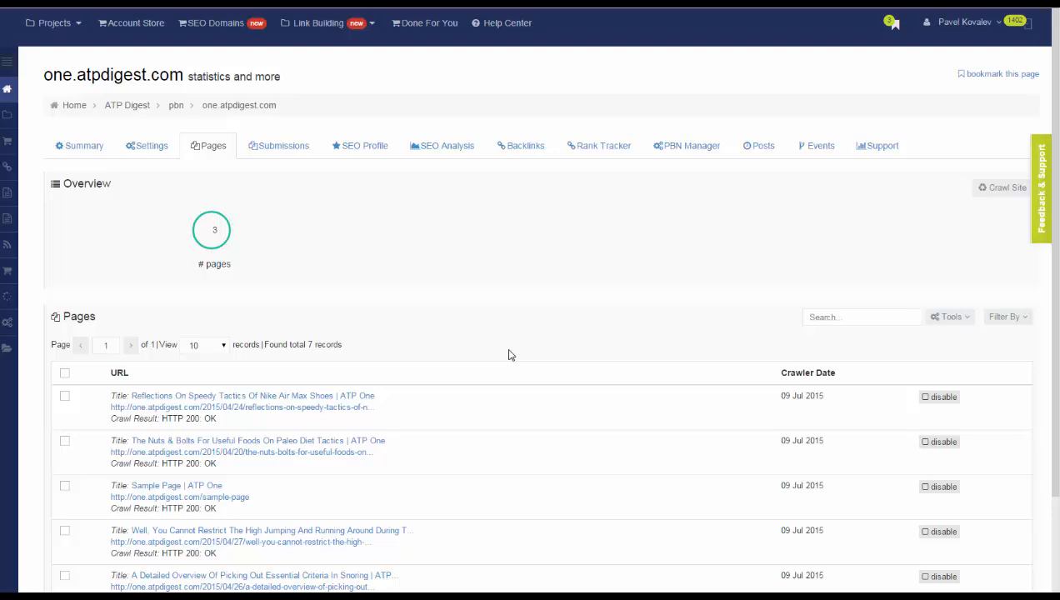
{"action": "scroll", "coordinate": [511, 354], "scroll_direction": "down", "scroll_amount": 2}
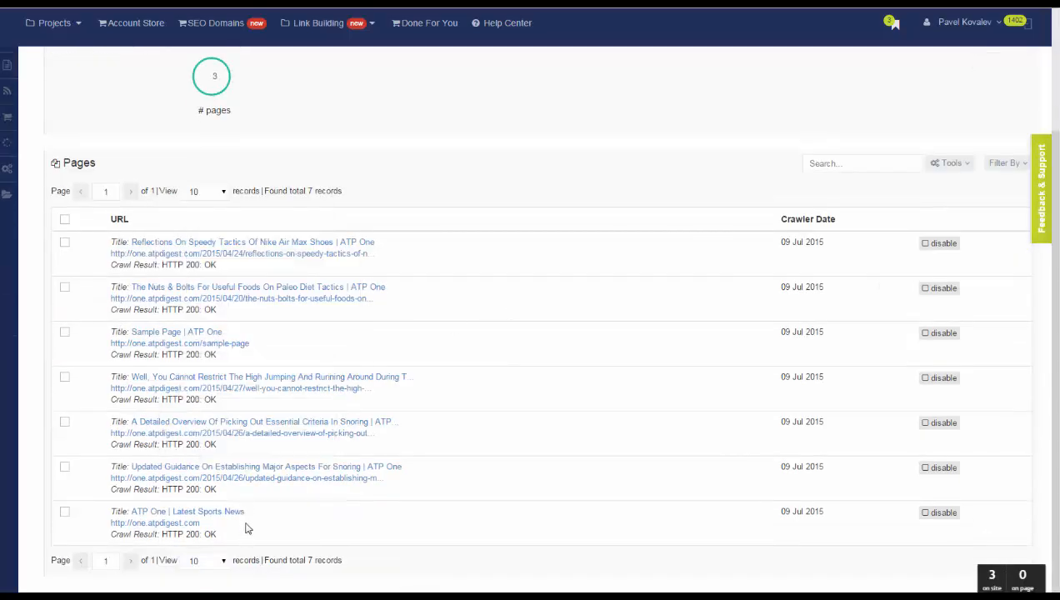
{"action": "scroll", "coordinate": [479, 423], "scroll_direction": "up", "scroll_amount": 2}
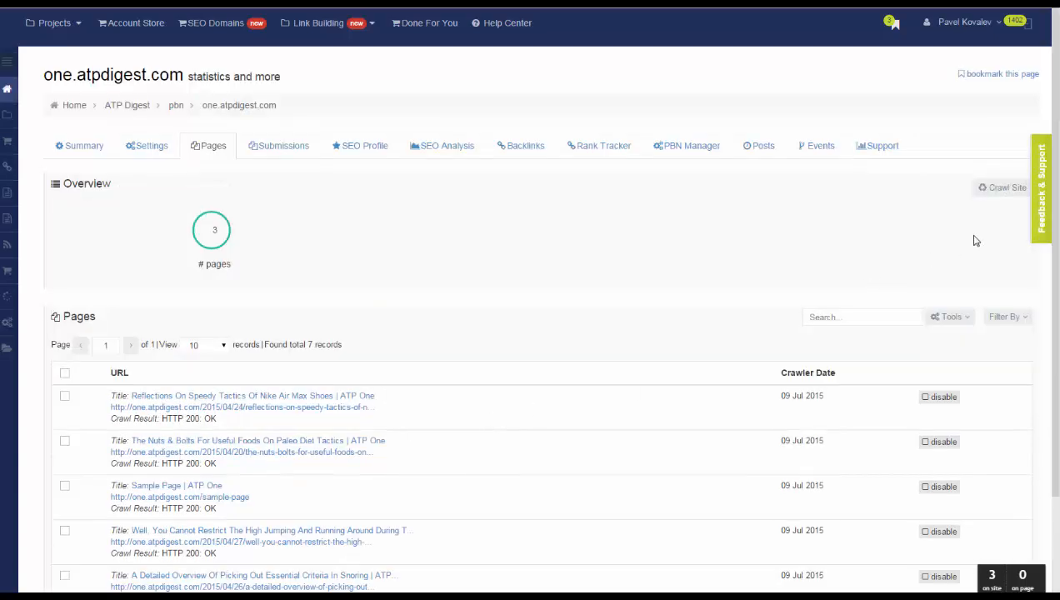
{"action": "left_click", "coordinate": [223, 216]}
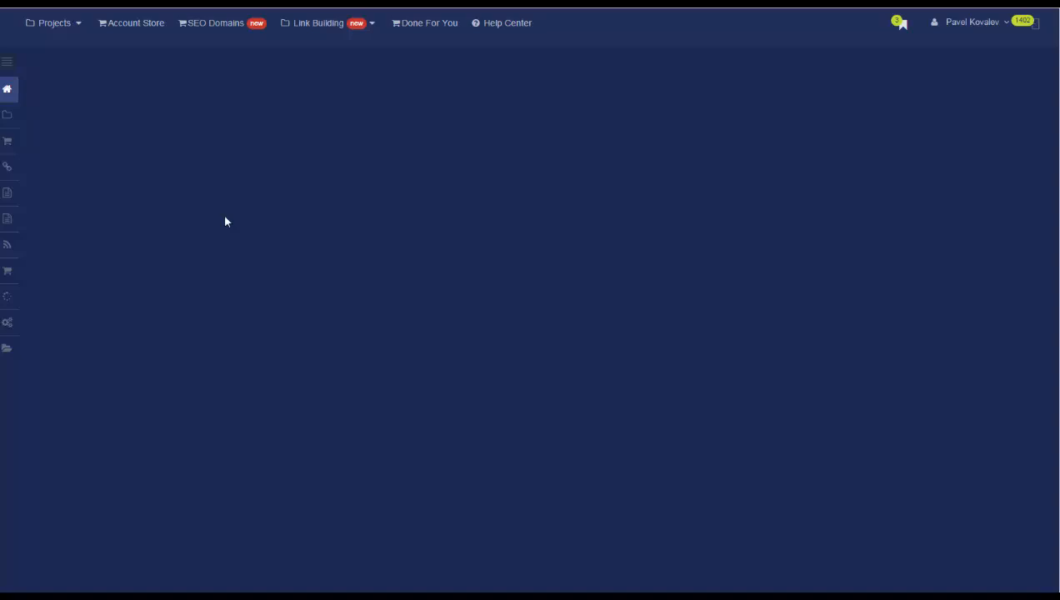
{"action": "scroll", "coordinate": [275, 225], "scroll_direction": "down", "scroll_amount": 2}
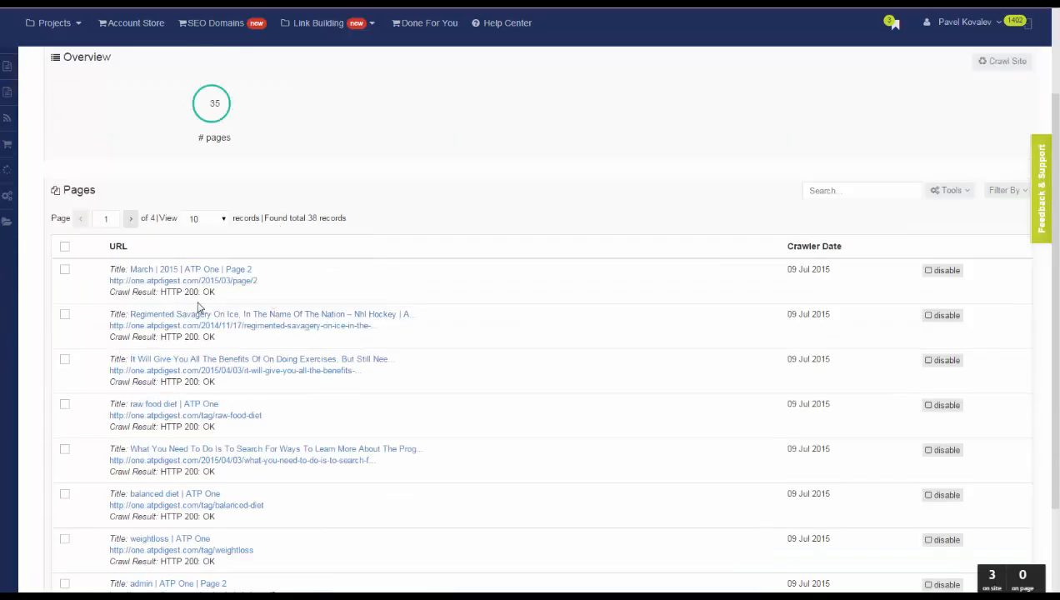
{"action": "scroll", "coordinate": [612, 381], "scroll_direction": "down", "scroll_amount": 2}
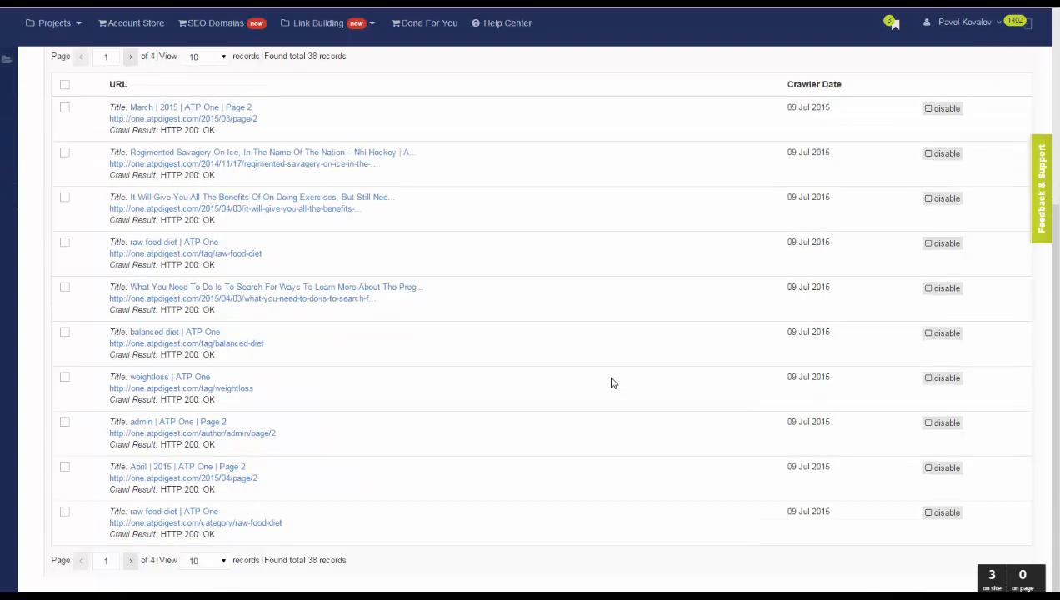
{"action": "scroll", "coordinate": [612, 382], "scroll_direction": "up", "scroll_amount": 4}
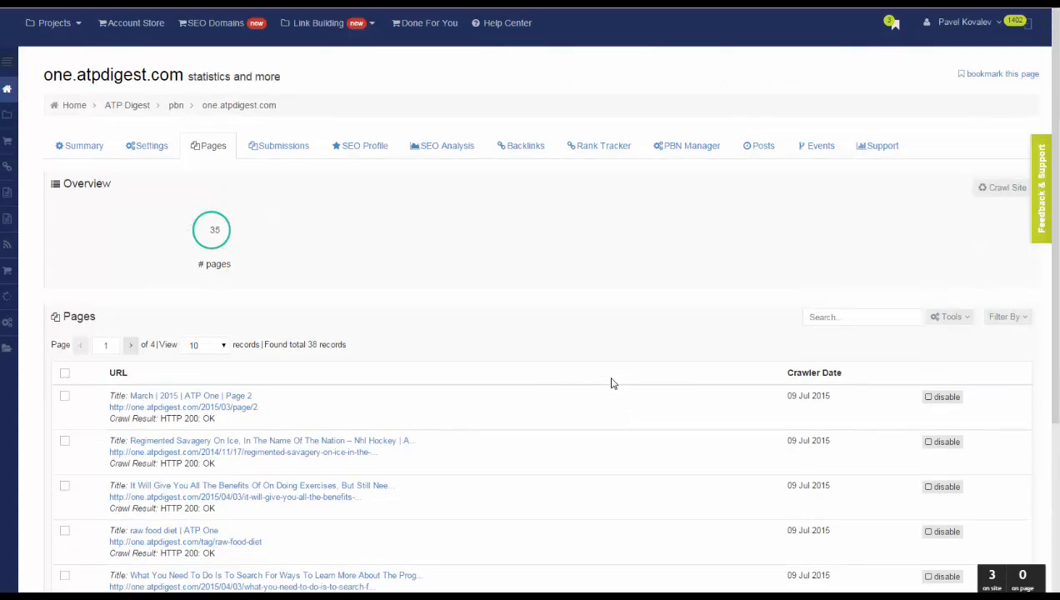
Create a new link profile in the pbn network's submissions.
{"action": "left_click", "coordinate": [212, 148]}
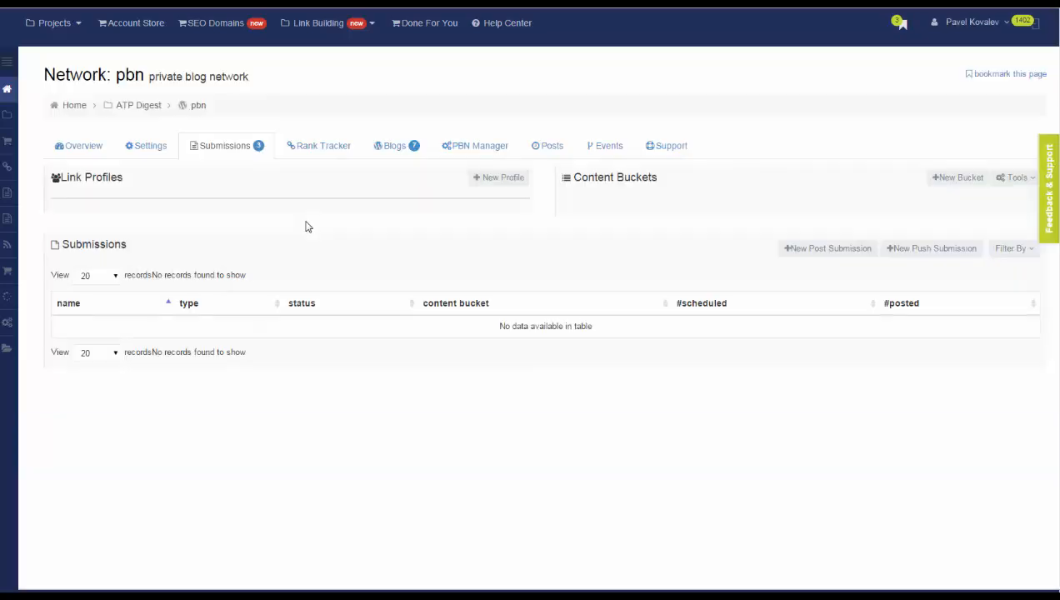
{"action": "left_click", "coordinate": [502, 179]}
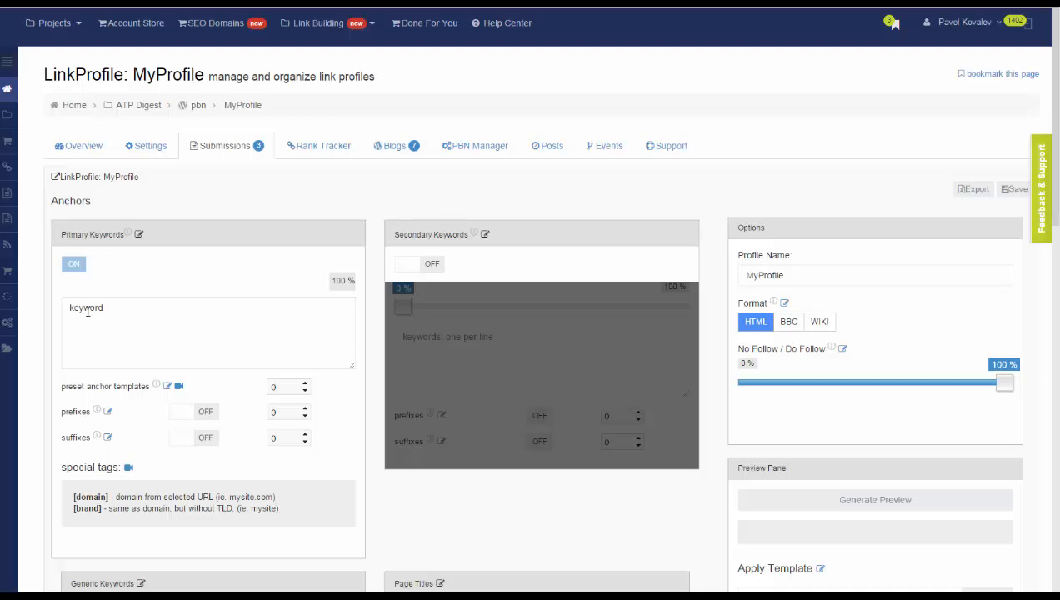
Turn off My URLs in the link profile and enable RankWyz Network as the URL source at 100%.
{"action": "scroll", "coordinate": [166, 296], "scroll_direction": "down", "scroll_amount": 1}
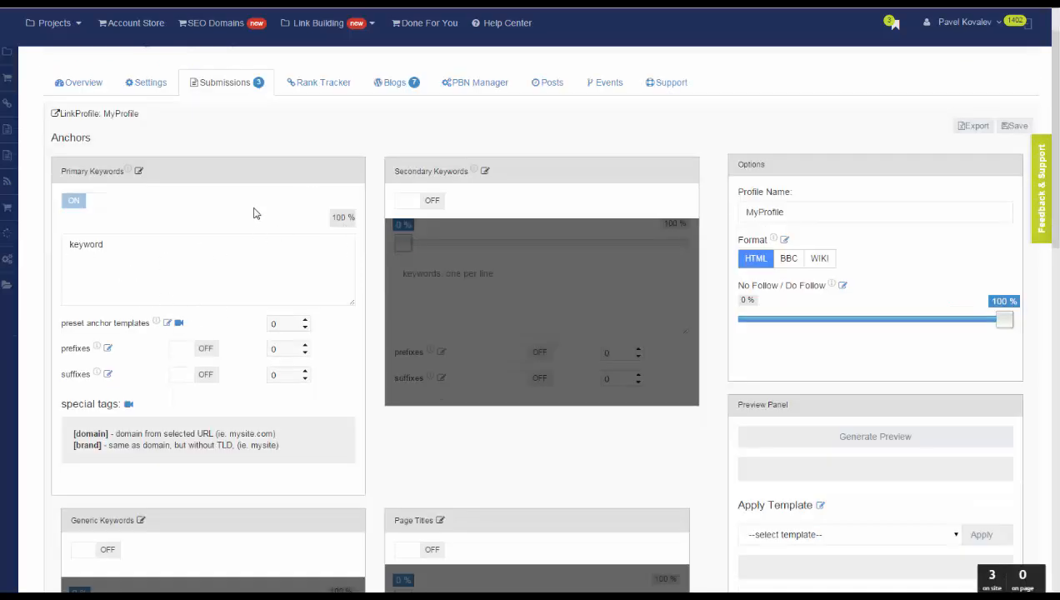
{"action": "scroll", "coordinate": [256, 215], "scroll_direction": "down", "scroll_amount": 2}
{"action": "scroll", "coordinate": [275, 219], "scroll_direction": "down", "scroll_amount": 3}
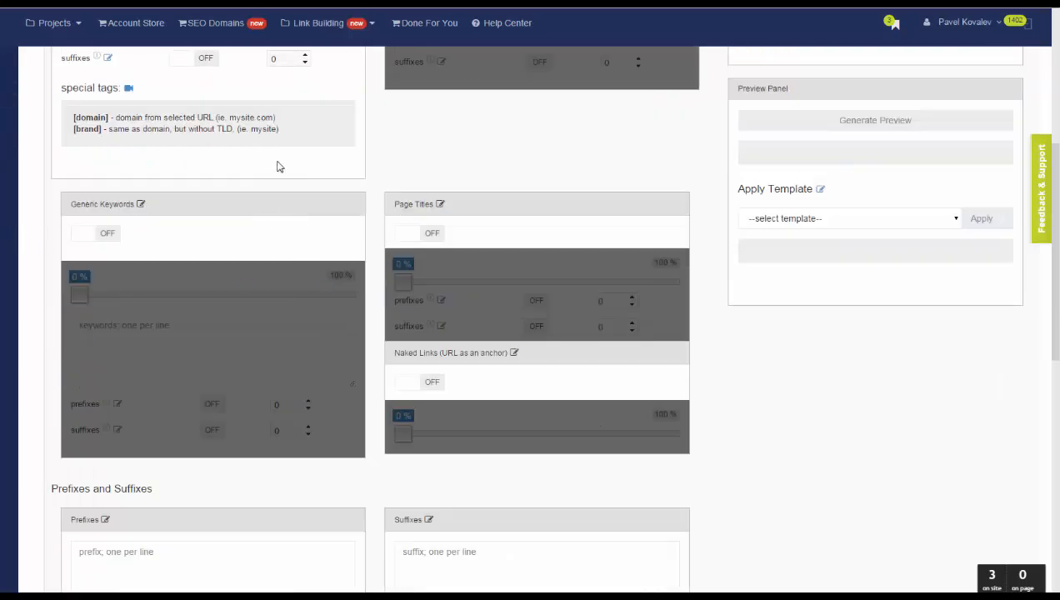
{"action": "scroll", "coordinate": [271, 171], "scroll_direction": "down", "scroll_amount": 2}
{"action": "scroll", "coordinate": [267, 176], "scroll_direction": "down", "scroll_amount": 5}
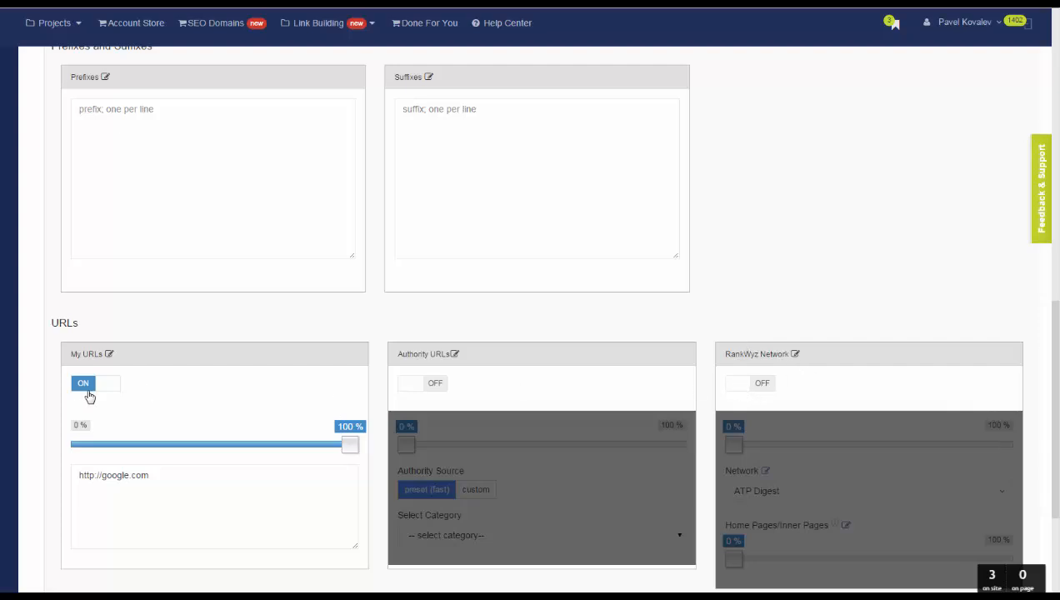
{"action": "left_click", "coordinate": [108, 385]}
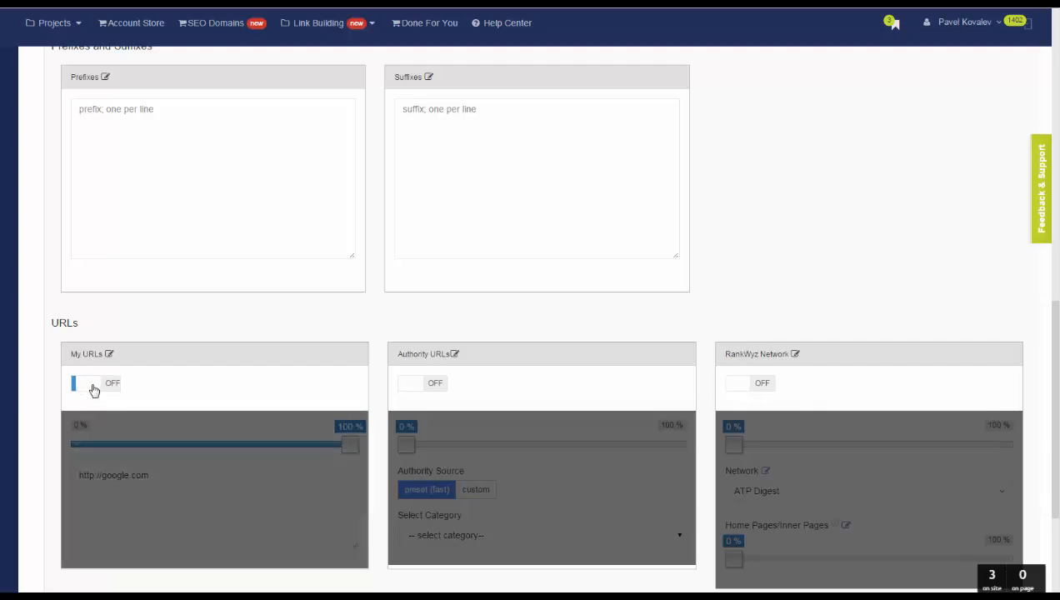
{"action": "left_click", "coordinate": [734, 385]}
{"action": "left_click_drag", "start_coordinate": [735, 446], "coordinate": [1013, 479]}
Choose the pbn network of the ATP Digest project as the RankWyz Network source.
{"action": "left_click", "coordinate": [995, 500]}
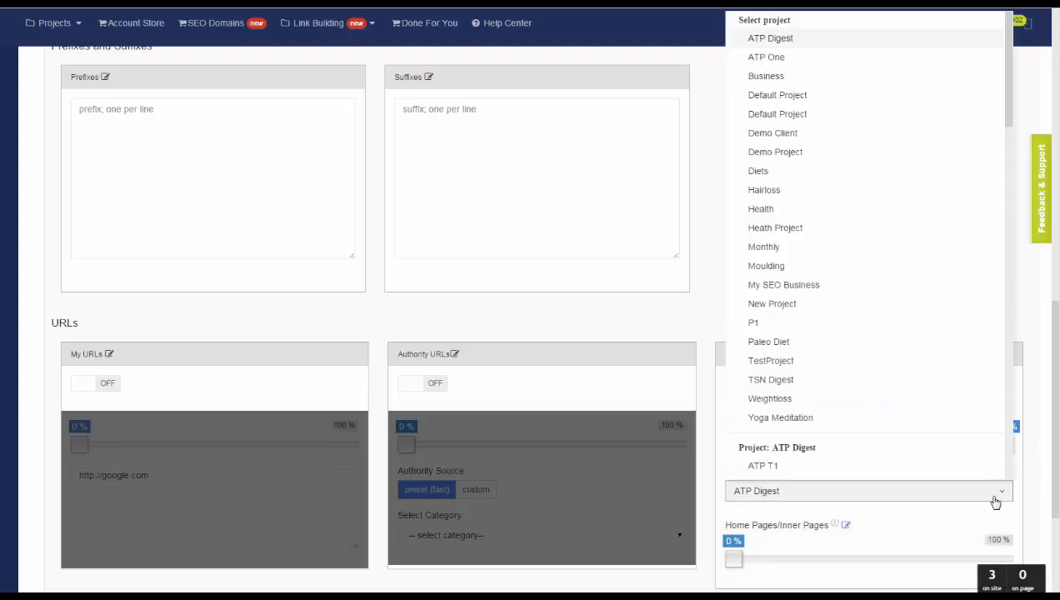
{"action": "scroll", "coordinate": [880, 262], "scroll_direction": "up", "scroll_amount": 10}
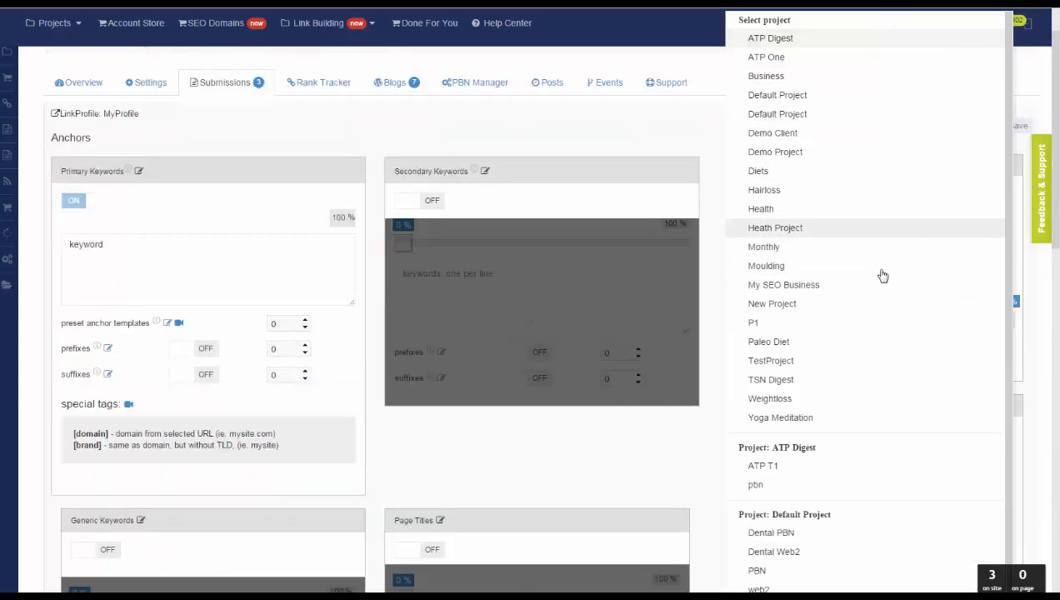
{"action": "scroll", "coordinate": [879, 274], "scroll_direction": "down", "scroll_amount": 3}
{"action": "scroll", "coordinate": [880, 338], "scroll_direction": "down", "scroll_amount": 2}
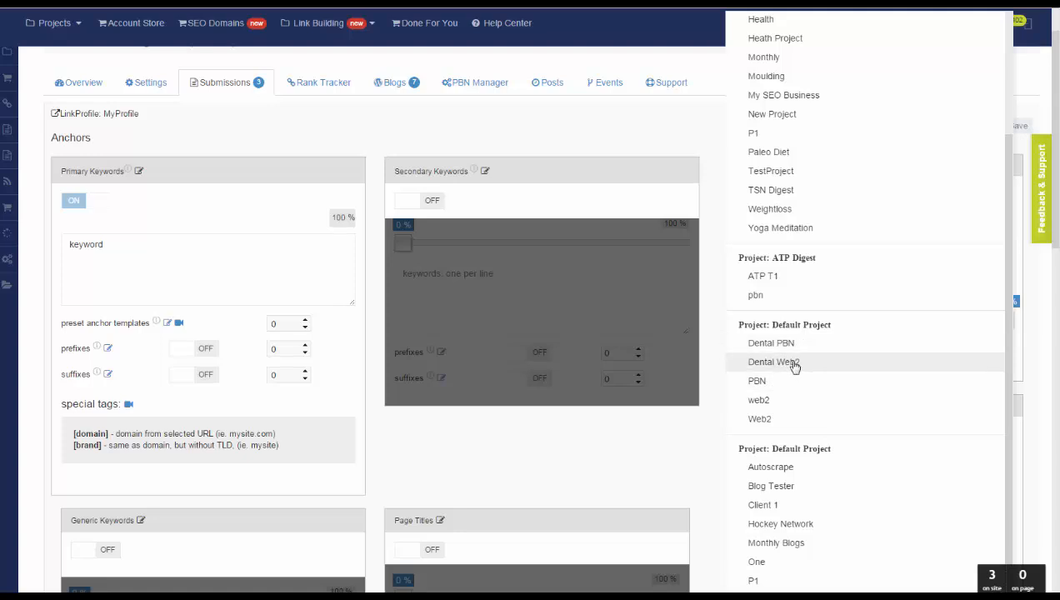
{"action": "scroll", "coordinate": [794, 364], "scroll_direction": "down", "scroll_amount": 10}
{"action": "scroll", "coordinate": [795, 370], "scroll_direction": "down", "scroll_amount": 5}
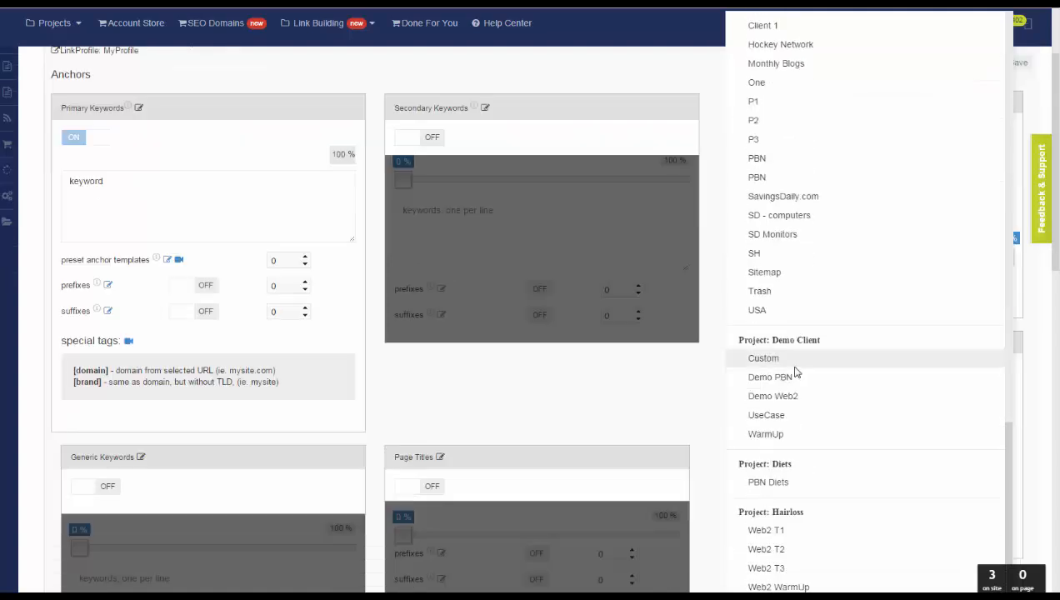
{"action": "scroll", "coordinate": [813, 383], "scroll_direction": "down", "scroll_amount": 5}
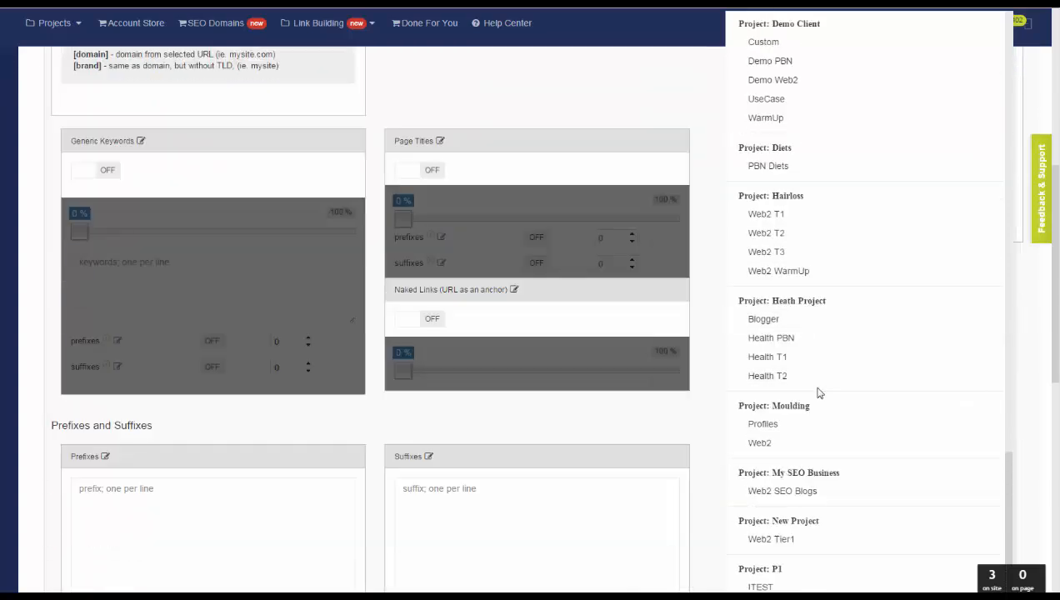
{"action": "scroll", "coordinate": [834, 366], "scroll_direction": "down", "scroll_amount": 10}
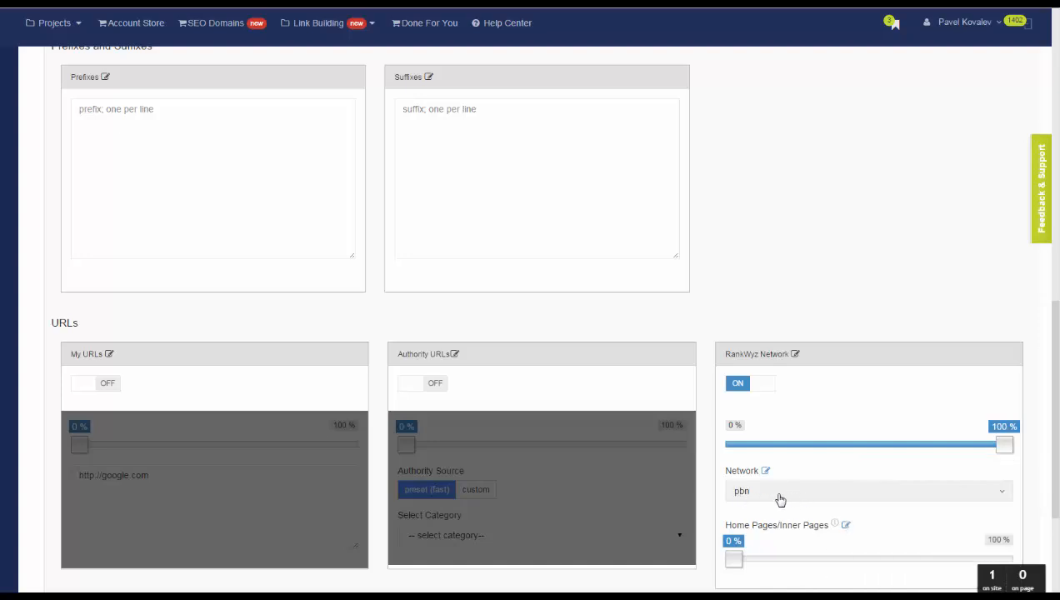
Enable Naked Links (URL as an anchor) in the profile's anchors and set its share to 100%.
{"action": "scroll", "coordinate": [812, 471], "scroll_direction": "down", "scroll_amount": 2}
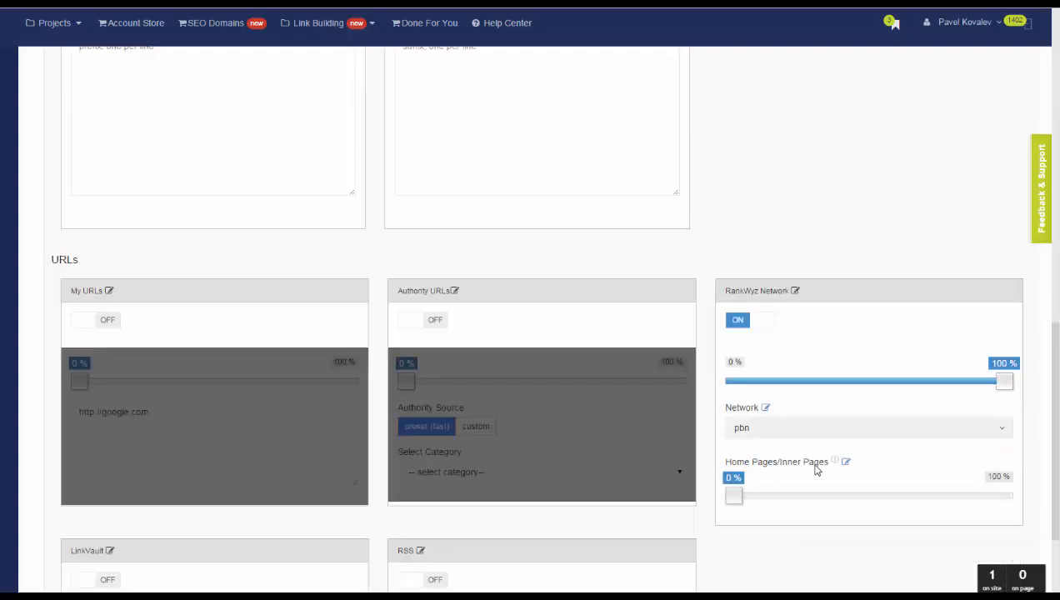
{"action": "scroll", "coordinate": [791, 471], "scroll_direction": "up", "scroll_amount": 15}
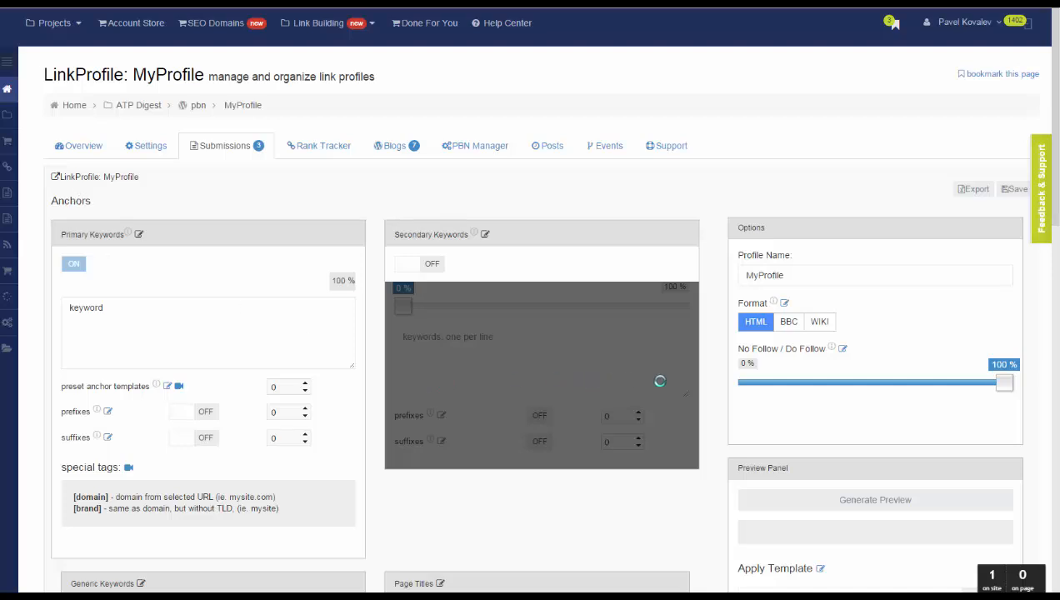
{"action": "scroll", "coordinate": [725, 382], "scroll_direction": "down", "scroll_amount": 2}
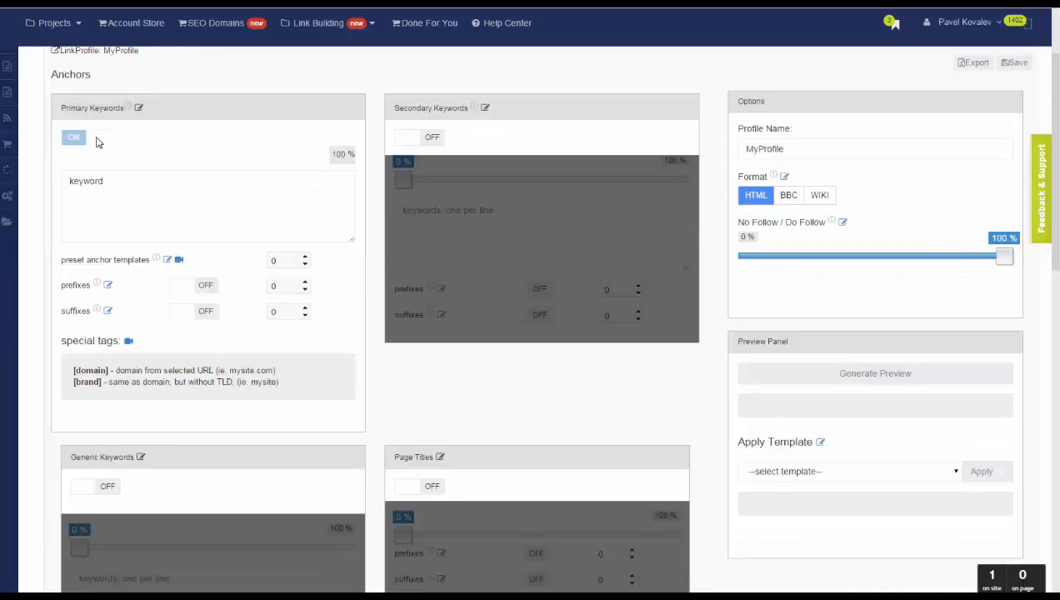
{"action": "scroll", "coordinate": [435, 370], "scroll_direction": "down", "scroll_amount": 4}
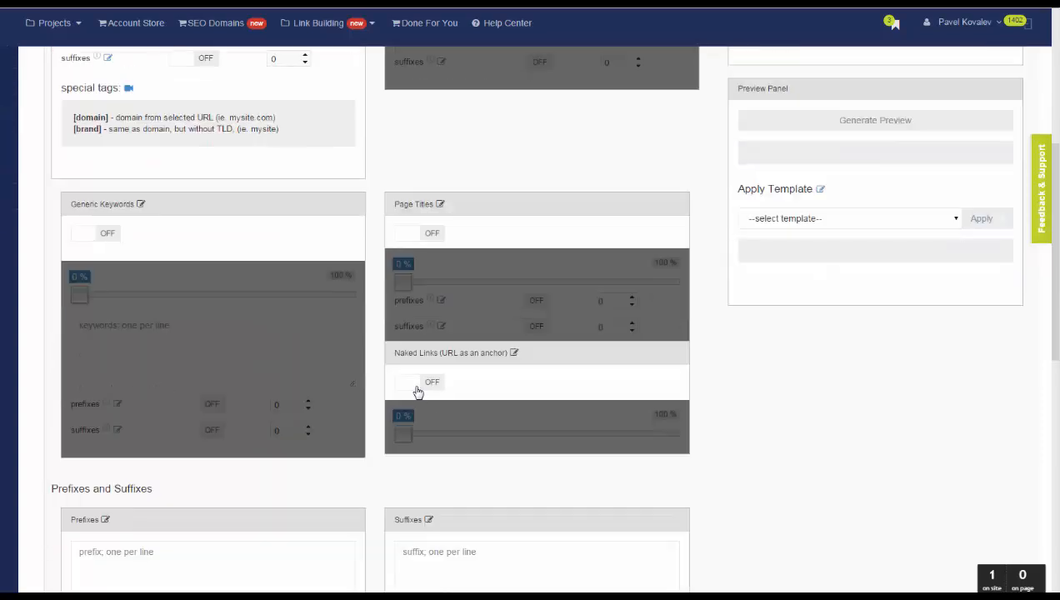
{"action": "left_click", "coordinate": [417, 385]}
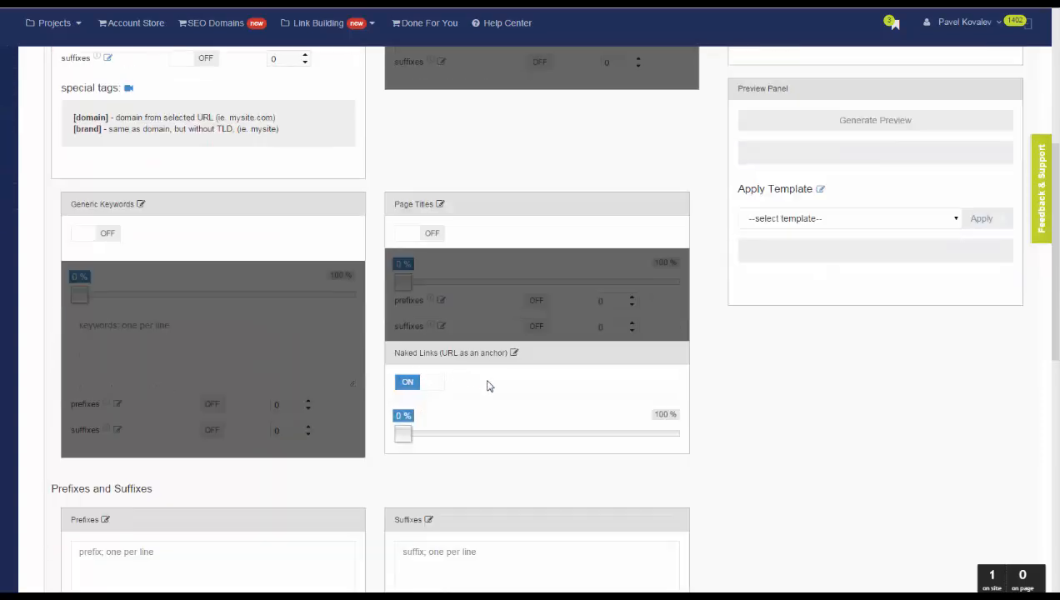
{"action": "left_click_drag", "start_coordinate": [401, 442], "coordinate": [737, 456]}
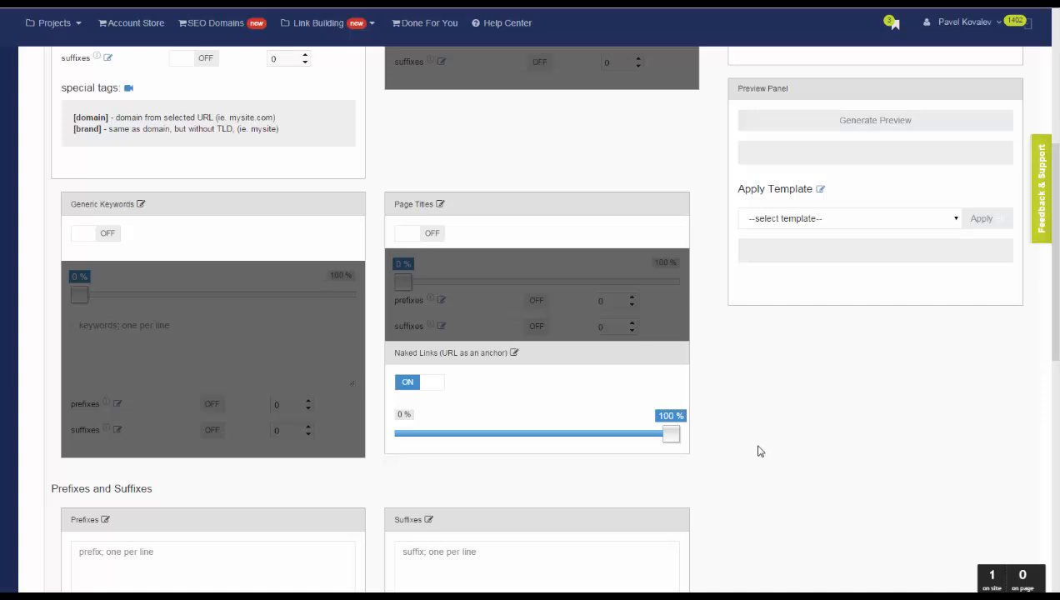
Set the RankWyz Network's Home Pages/Inner Pages distribution to 10%.
{"action": "scroll", "coordinate": [758, 451], "scroll_direction": "down", "scroll_amount": 7}
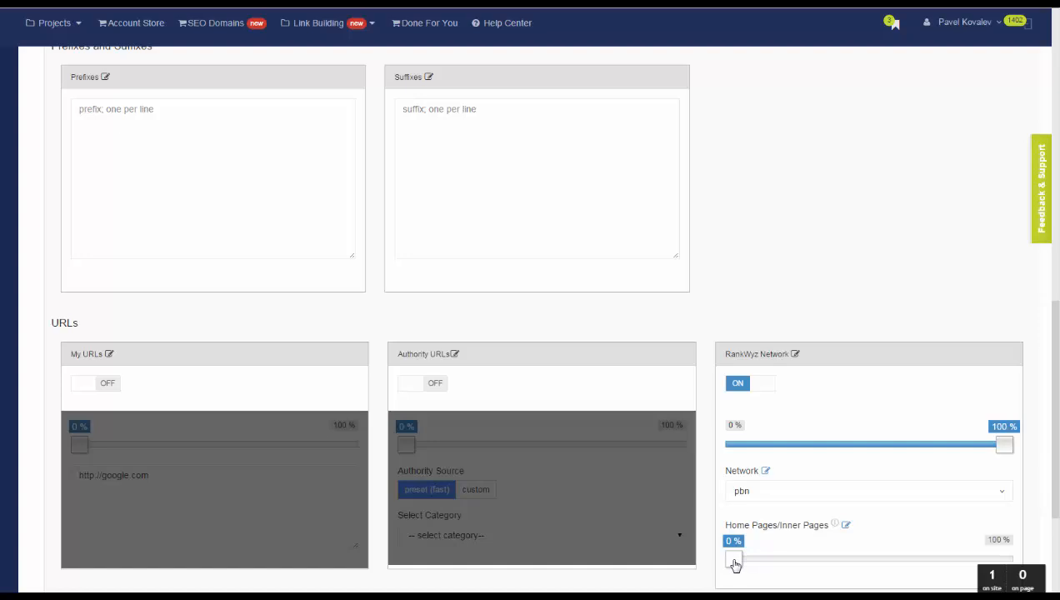
{"action": "left_click_drag", "start_coordinate": [739, 565], "coordinate": [760, 565]}
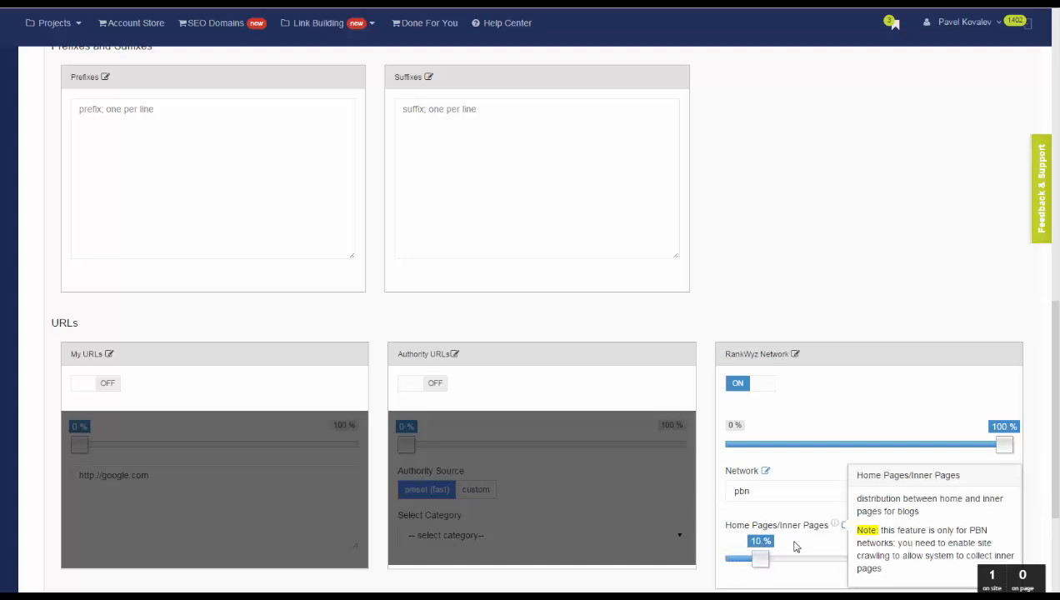
{"action": "scroll", "coordinate": [800, 353], "scroll_direction": "up", "scroll_amount": 5}
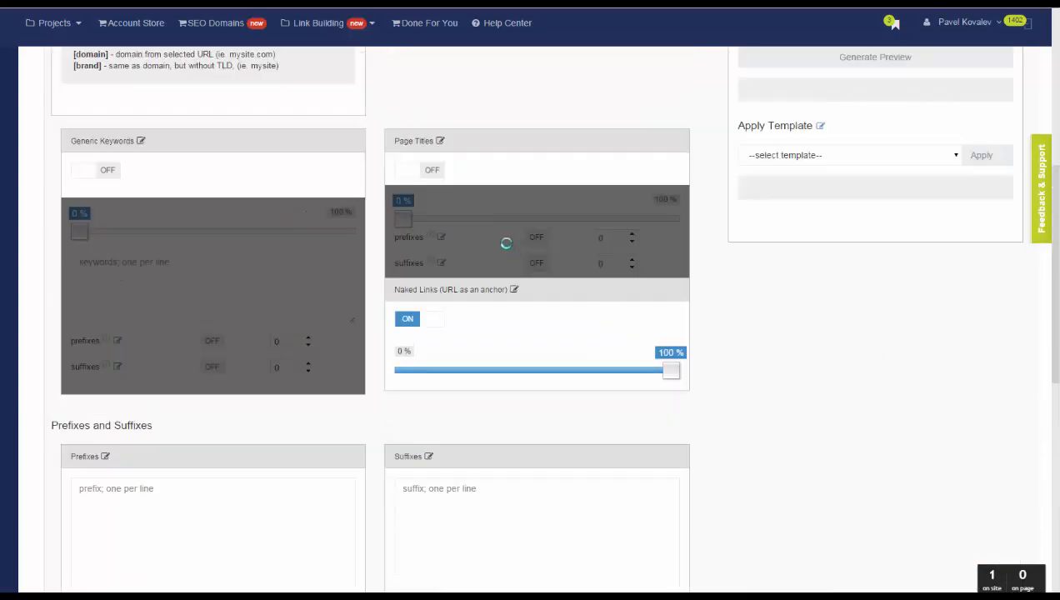
{"action": "scroll", "coordinate": [420, 275], "scroll_direction": "up", "scroll_amount": 3}
{"action": "scroll", "coordinate": [414, 295], "scroll_direction": "up", "scroll_amount": 2}
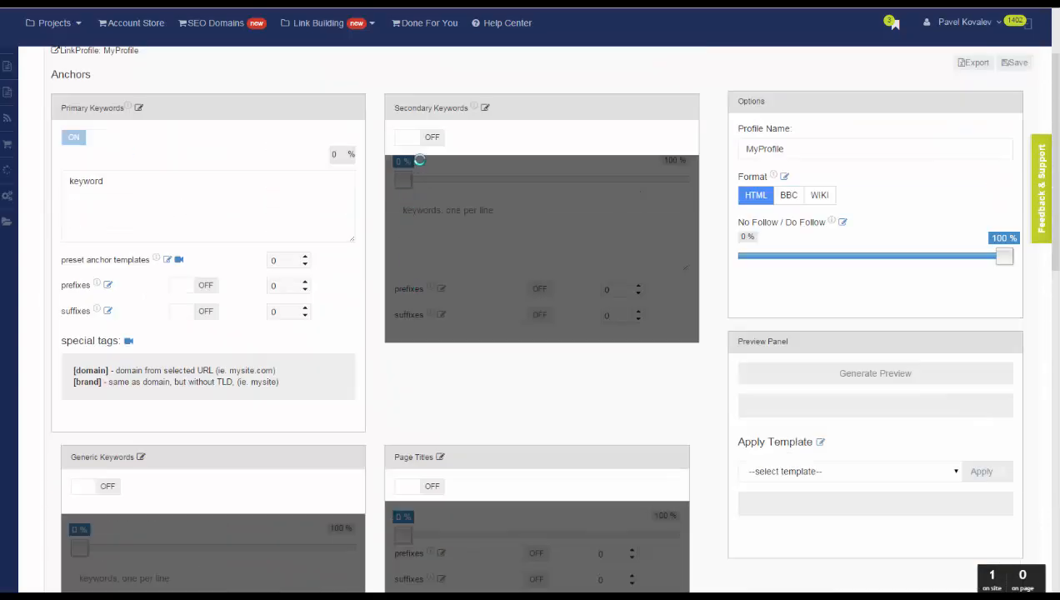
Generate a link preview for the profile with Naked Links anchors, review the resulting URLs, and regenerate the preview.
{"action": "scroll", "coordinate": [450, 268], "scroll_direction": "up", "scroll_amount": 2}
{"action": "scroll", "coordinate": [448, 272], "scroll_direction": "down", "scroll_amount": 6}
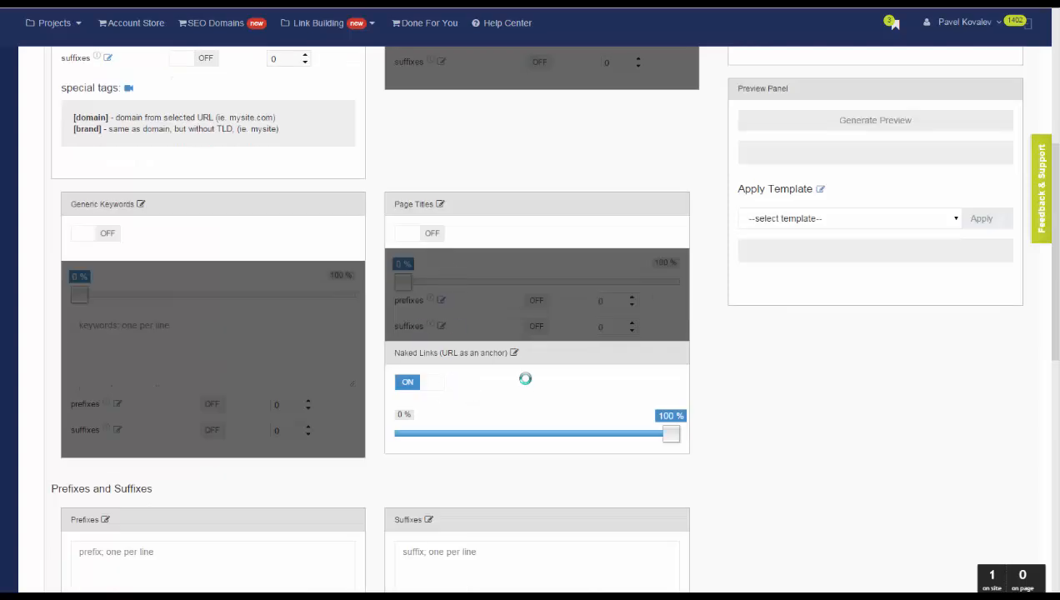
{"action": "scroll", "coordinate": [525, 379], "scroll_direction": "up", "scroll_amount": 2}
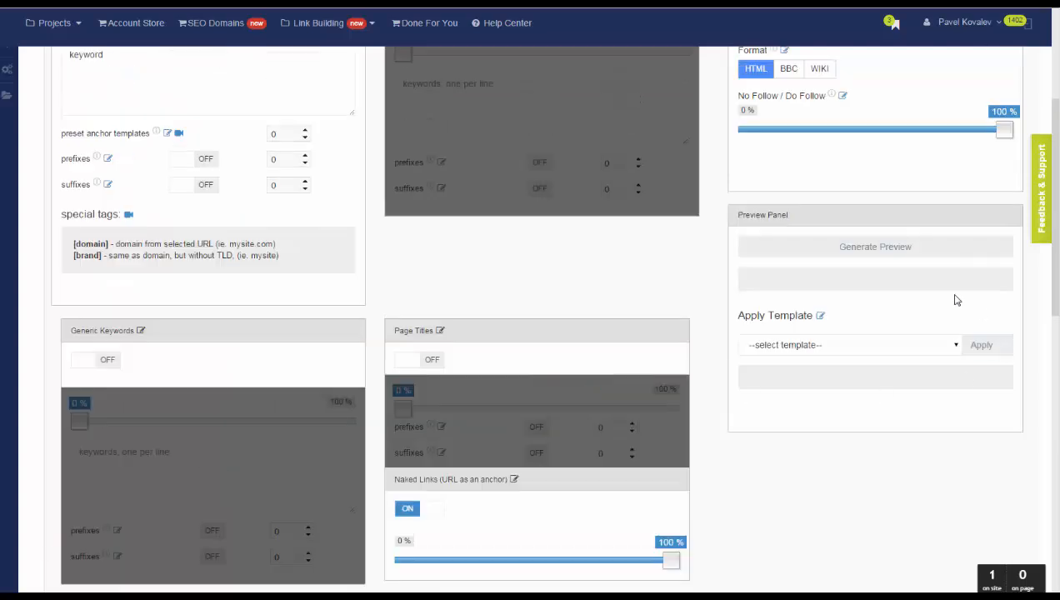
{"action": "left_click", "coordinate": [899, 255]}
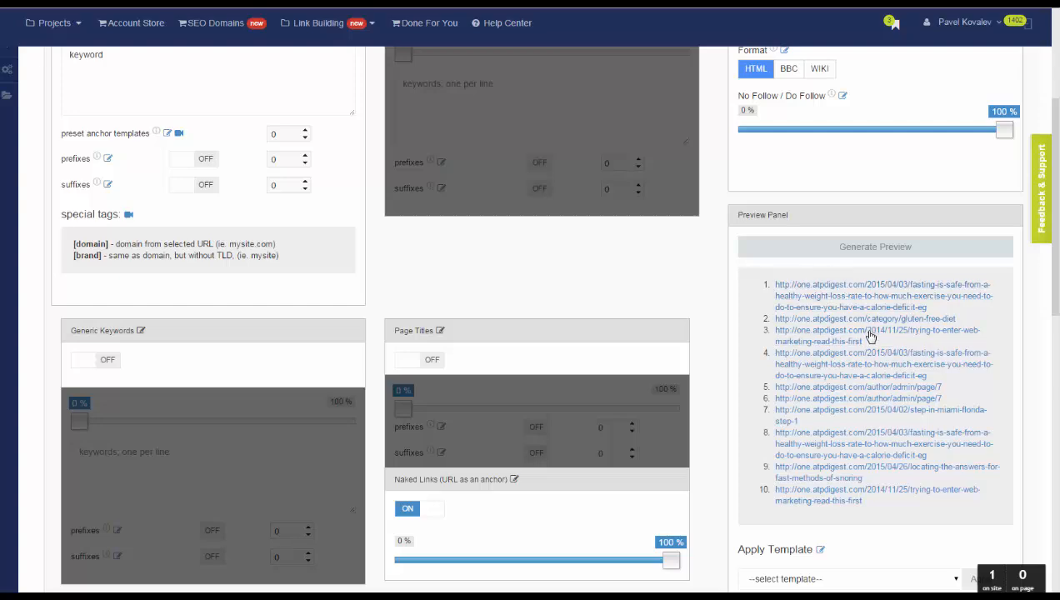
{"action": "scroll", "coordinate": [868, 273], "scroll_direction": "down", "scroll_amount": 3}
{"action": "scroll", "coordinate": [881, 132], "scroll_direction": "up", "scroll_amount": 1}
{"action": "scroll", "coordinate": [879, 158], "scroll_direction": "down", "scroll_amount": 1}
{"action": "scroll", "coordinate": [877, 181], "scroll_direction": "up", "scroll_amount": 2}
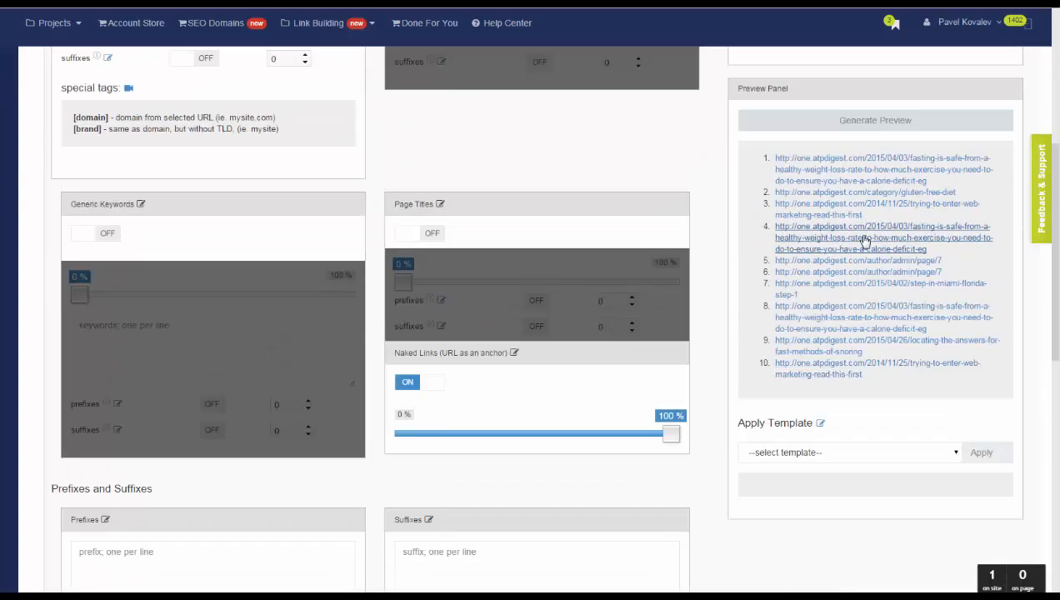
{"action": "left_click", "coordinate": [892, 122]}
{"action": "left_click", "coordinate": [892, 122]}
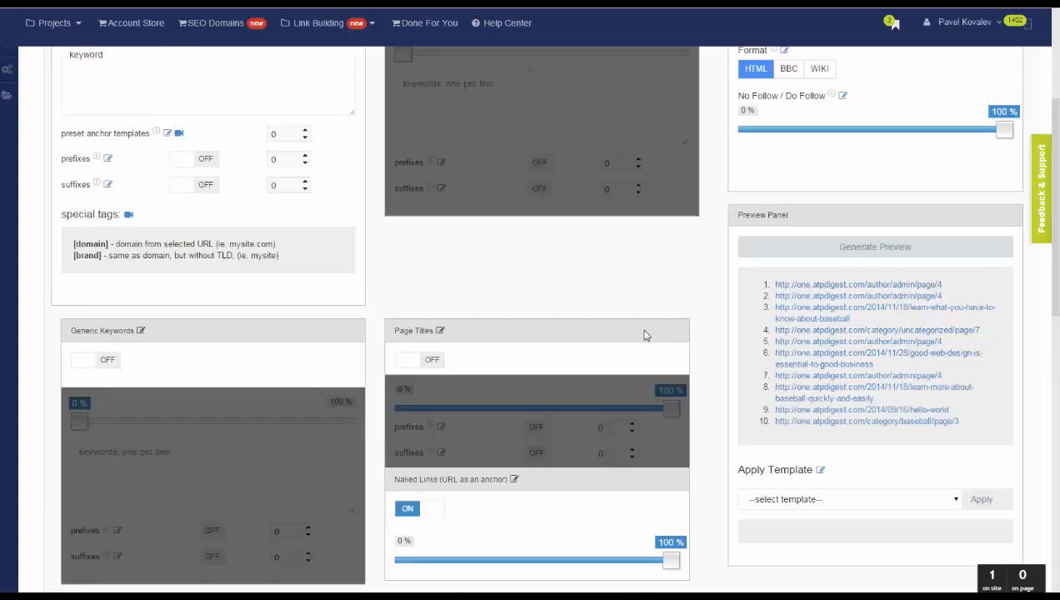
Enable Page Titles as the profile's anchors at 100%, turn off Naked Links, and preview the resulting links.
{"action": "scroll", "coordinate": [517, 346], "scroll_direction": "up", "scroll_amount": 3}
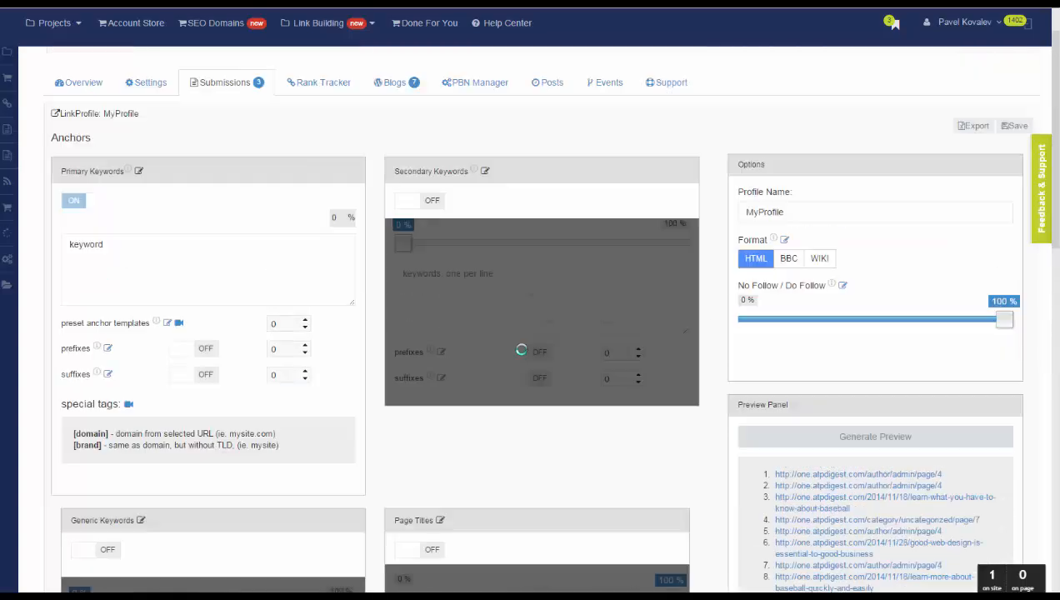
{"action": "scroll", "coordinate": [598, 485], "scroll_direction": "down", "scroll_amount": 1}
{"action": "scroll", "coordinate": [595, 486], "scroll_direction": "down", "scroll_amount": 2}
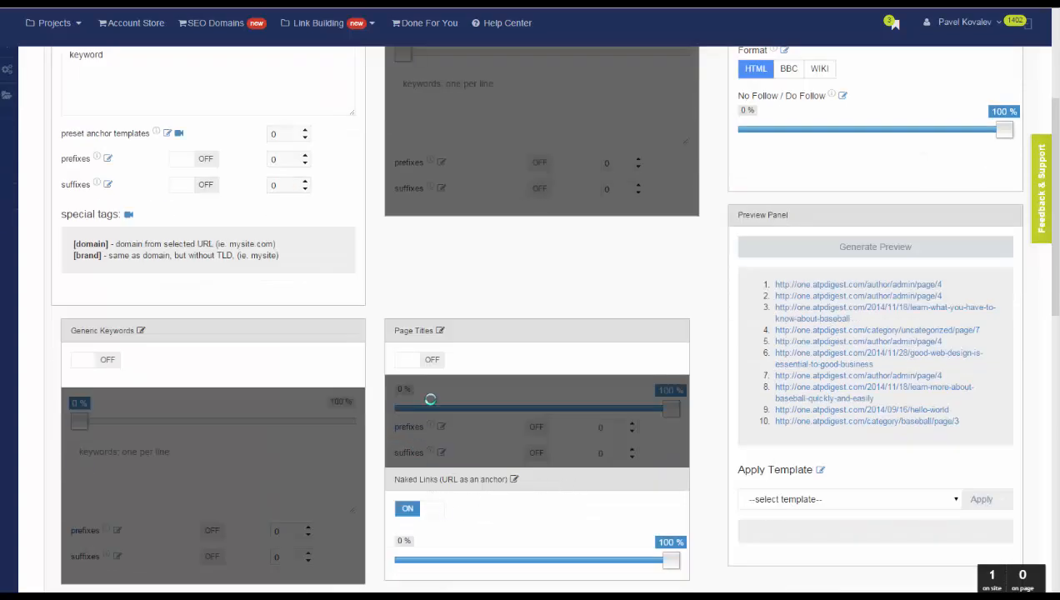
{"action": "left_click", "coordinate": [409, 360]}
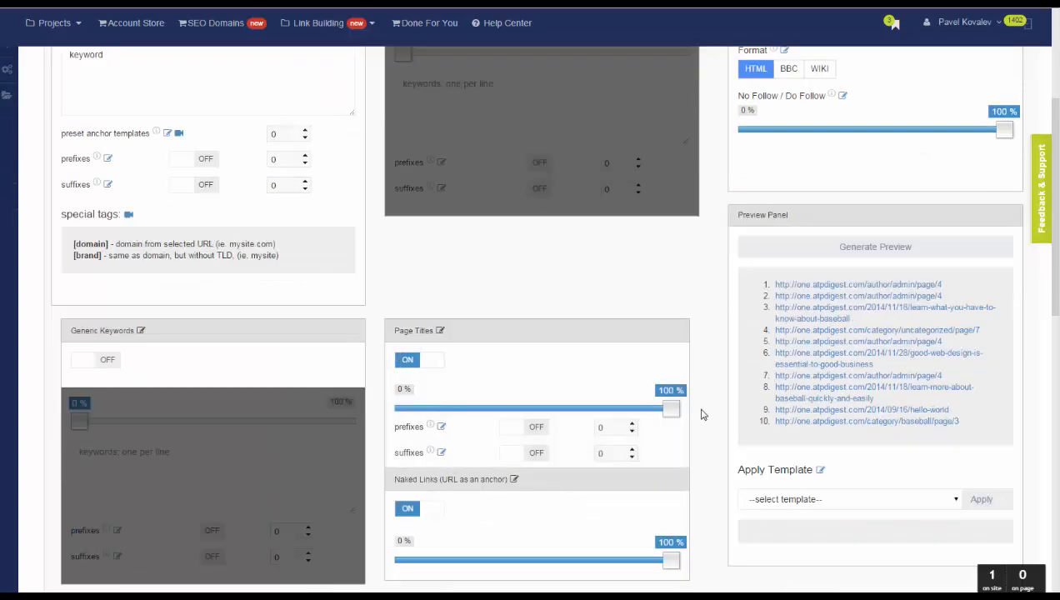
{"action": "left_click", "coordinate": [431, 510]}
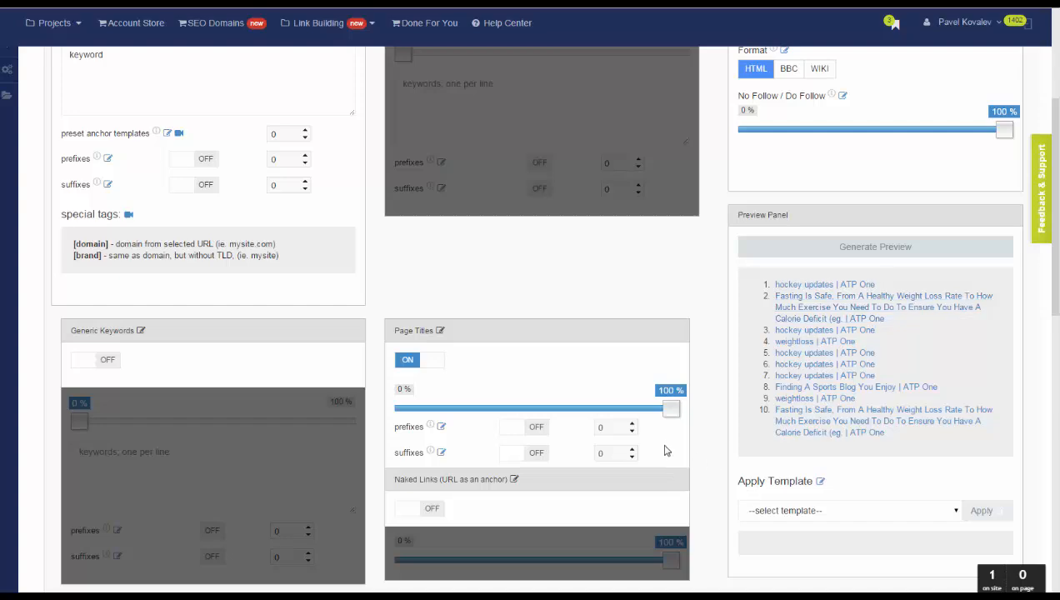
{"action": "scroll", "coordinate": [658, 441], "scroll_direction": "up", "scroll_amount": 3}
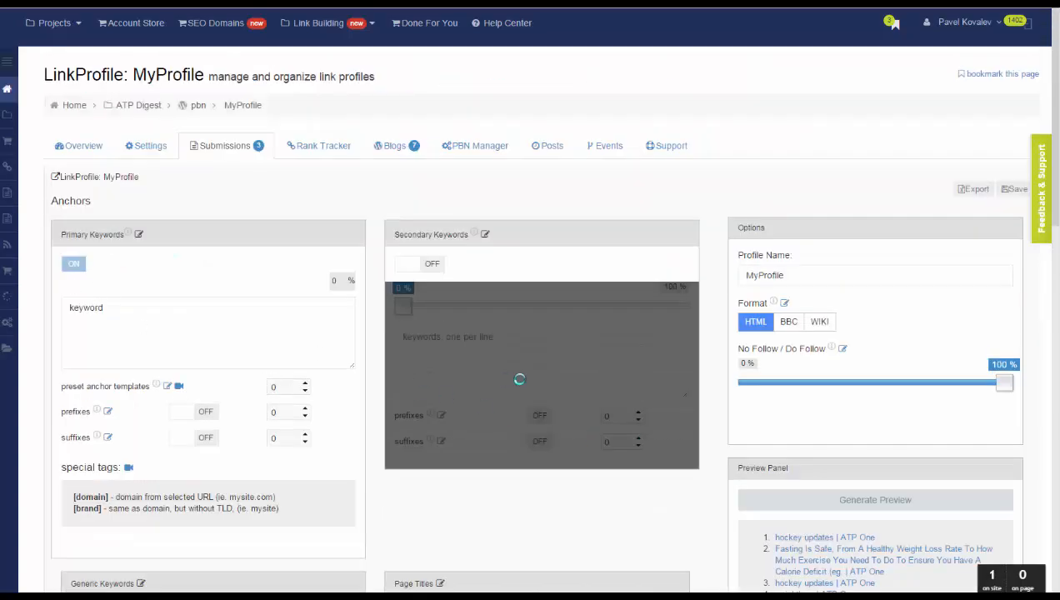
{"action": "scroll", "coordinate": [448, 326], "scroll_direction": "down", "scroll_amount": 3}
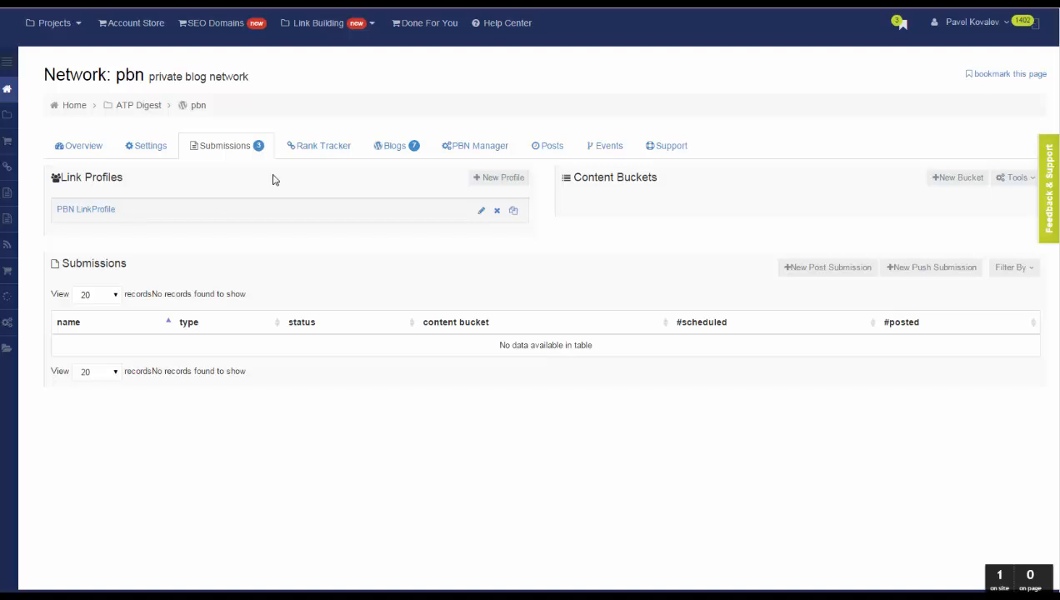
Open the bookmarked one.atpdigest.com blog and review its list of crawled pages.
{"action": "left_click", "coordinate": [900, 23]}
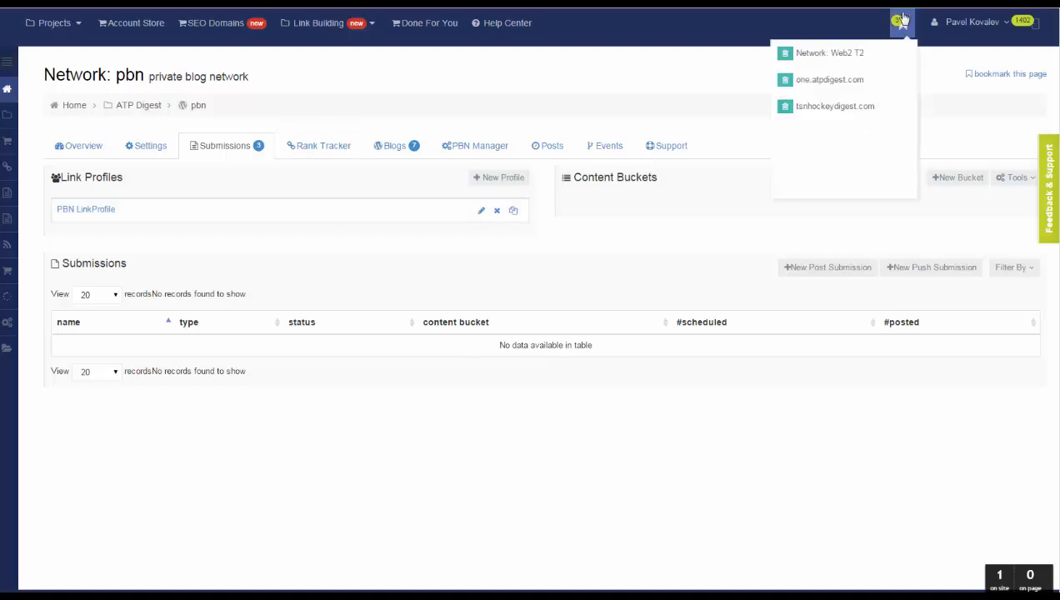
{"action": "left_click", "coordinate": [846, 87]}
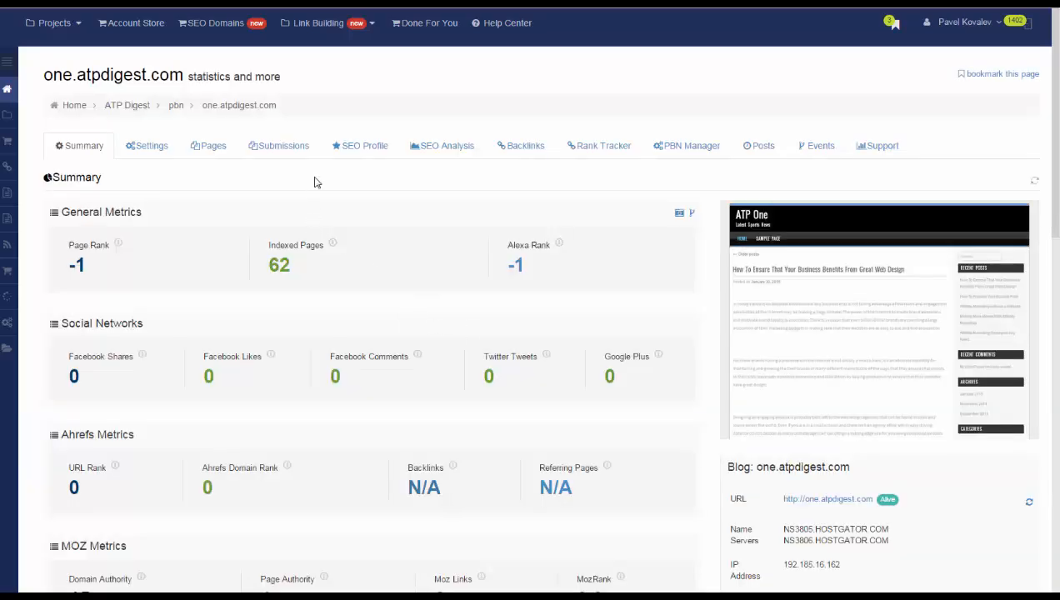
{"action": "left_click", "coordinate": [200, 147]}
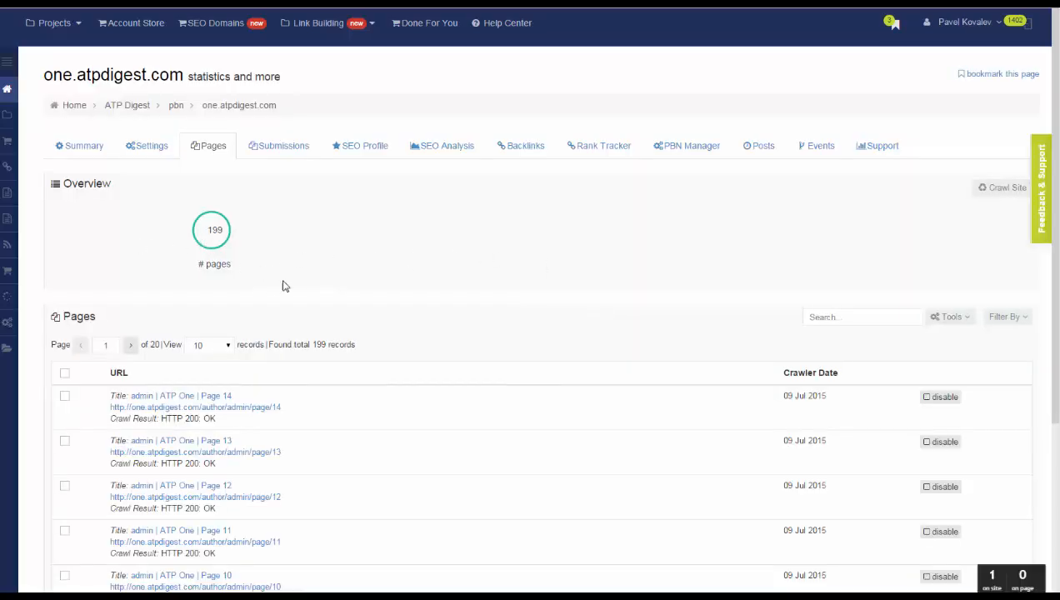
{"action": "scroll", "coordinate": [360, 324], "scroll_direction": "down", "scroll_amount": 3}
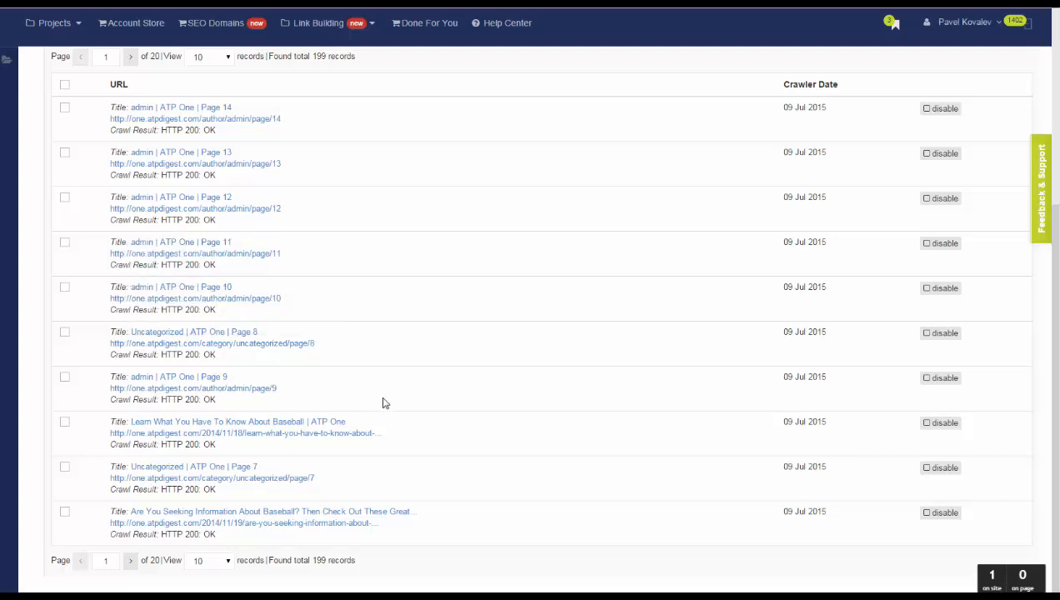
{"action": "scroll", "coordinate": [324, 390], "scroll_direction": "up", "scroll_amount": 2}
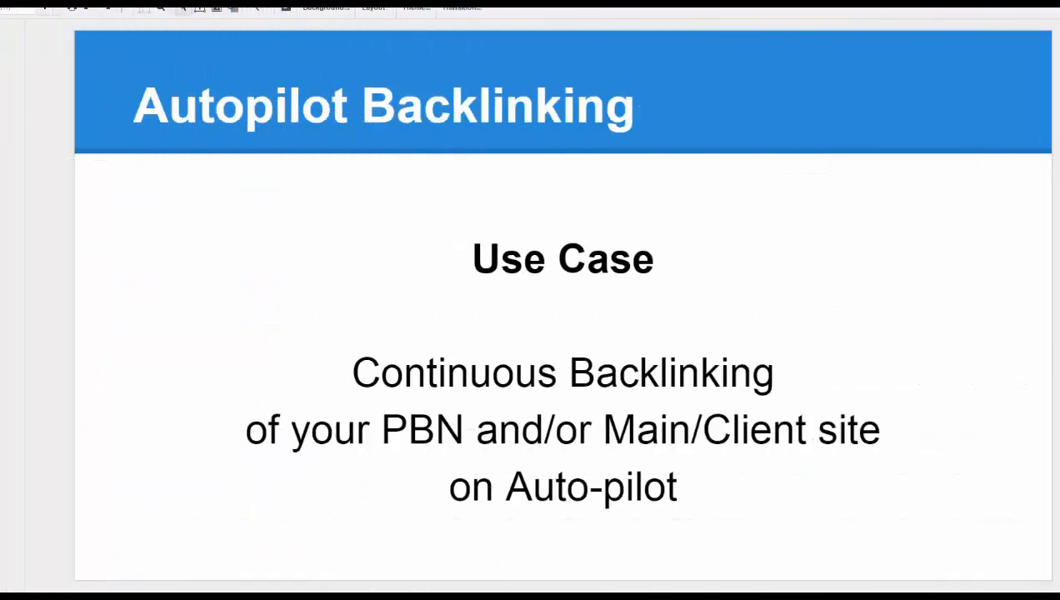
{"action": "key", "text": "Down"}
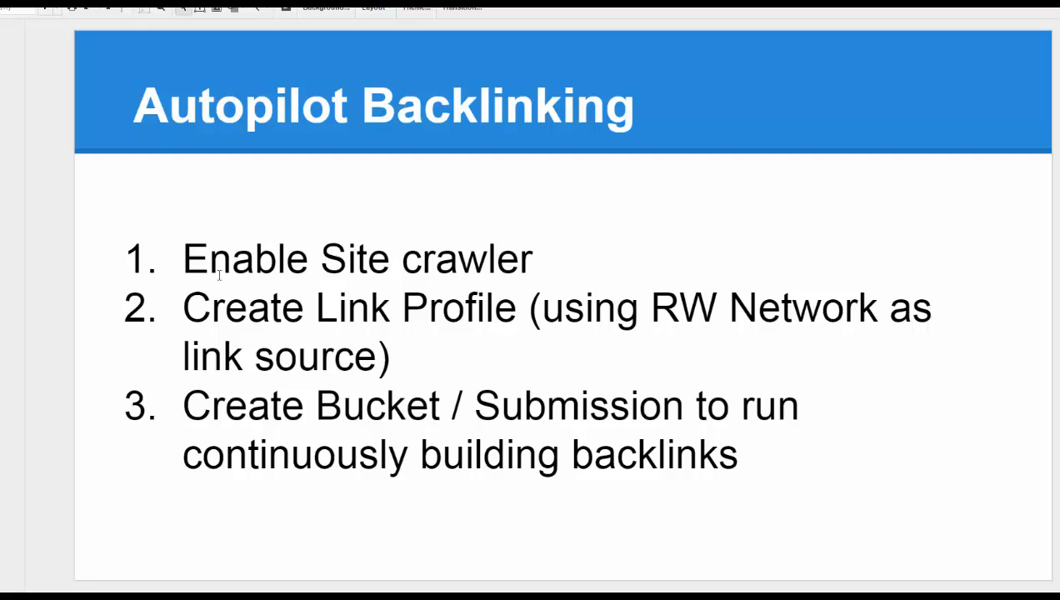